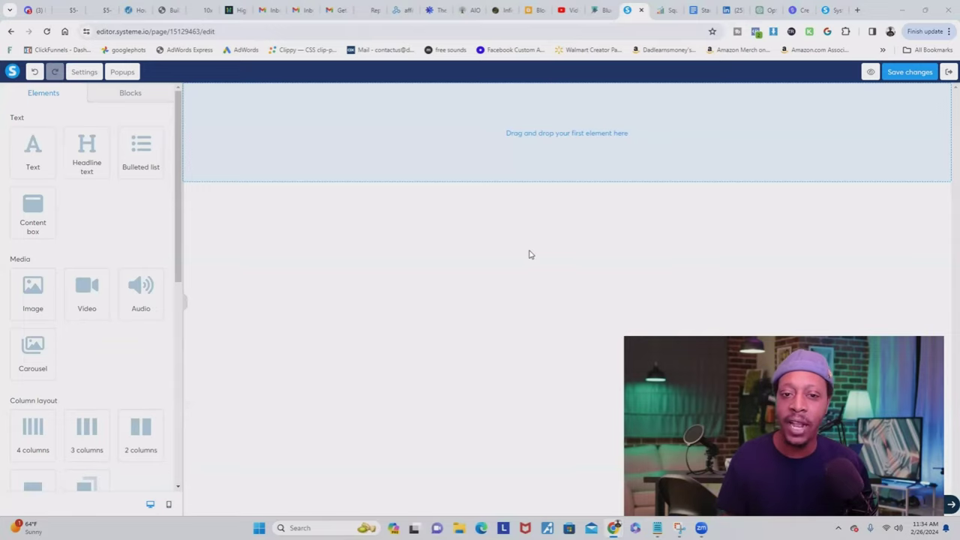
Step: Switch the editor to the mobile preview and add an Image element with its upload window open
click(169, 505)
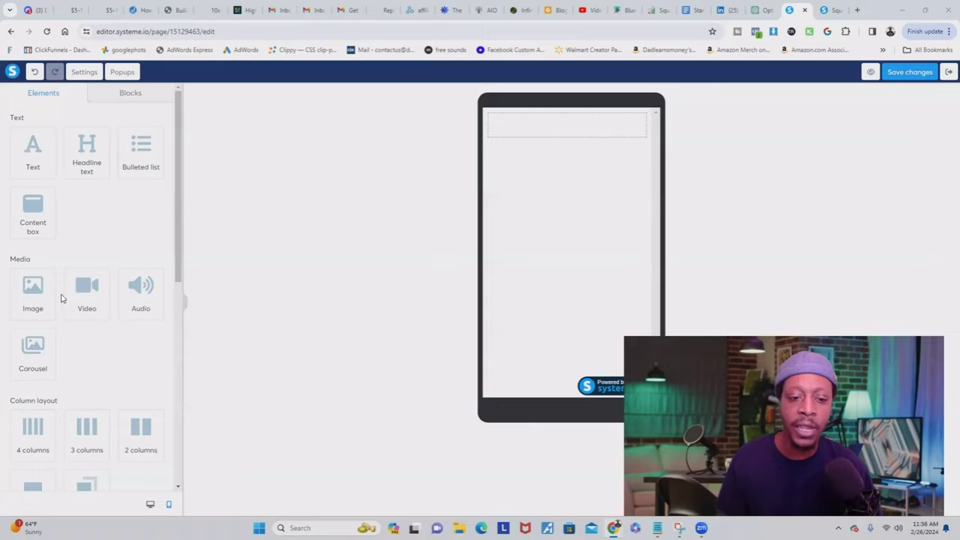
click(37, 292)
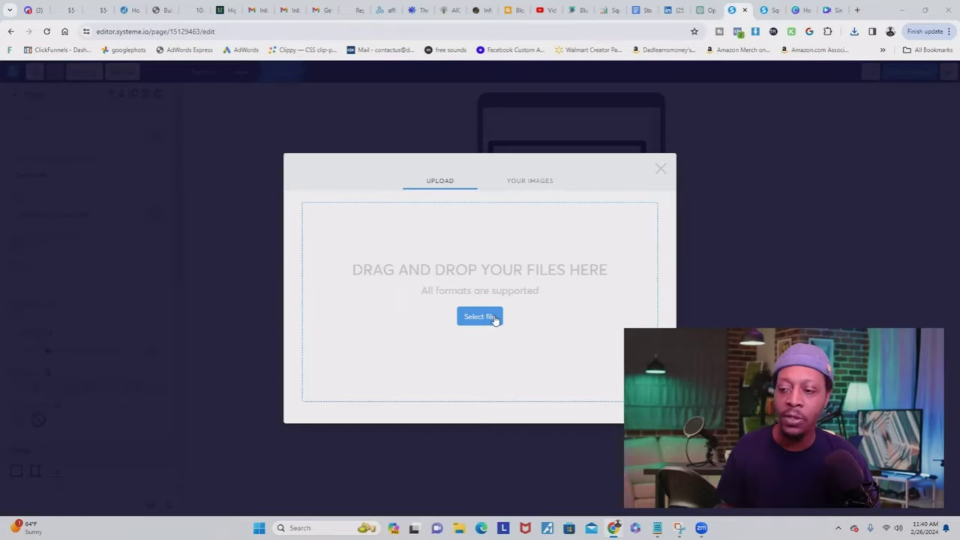
Step: Upload 'Simple Profile Photo Instagram Post (2)' from Downloads and insert it into the image element
click(495, 316)
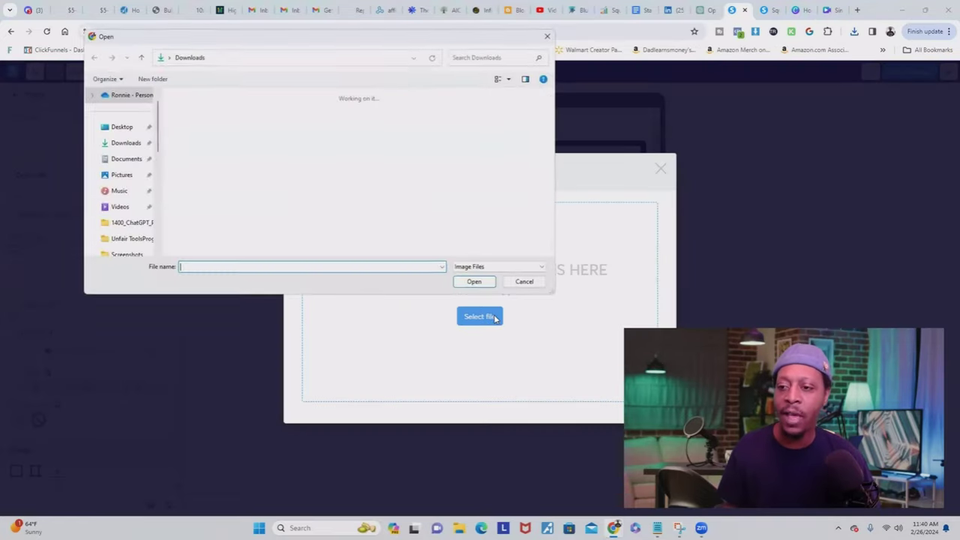
click(239, 114)
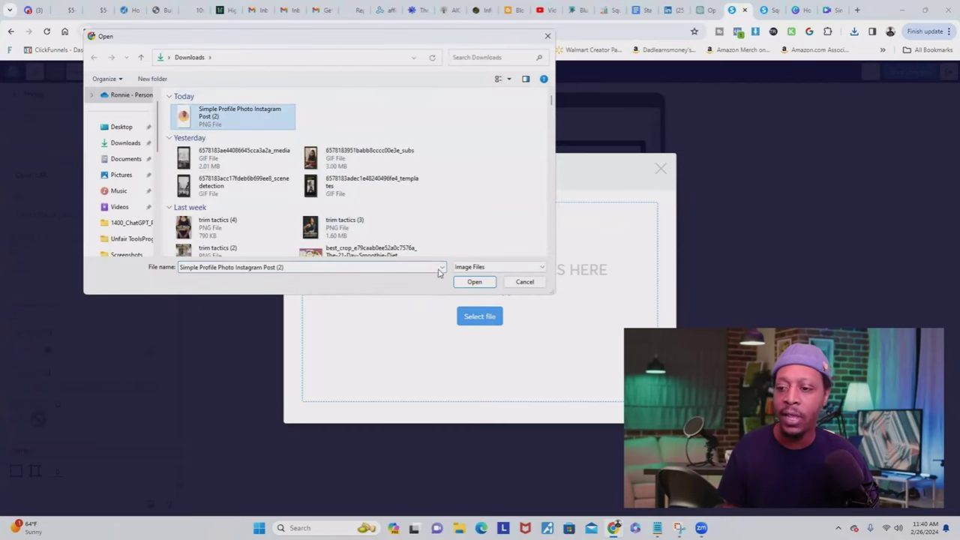
click(474, 282)
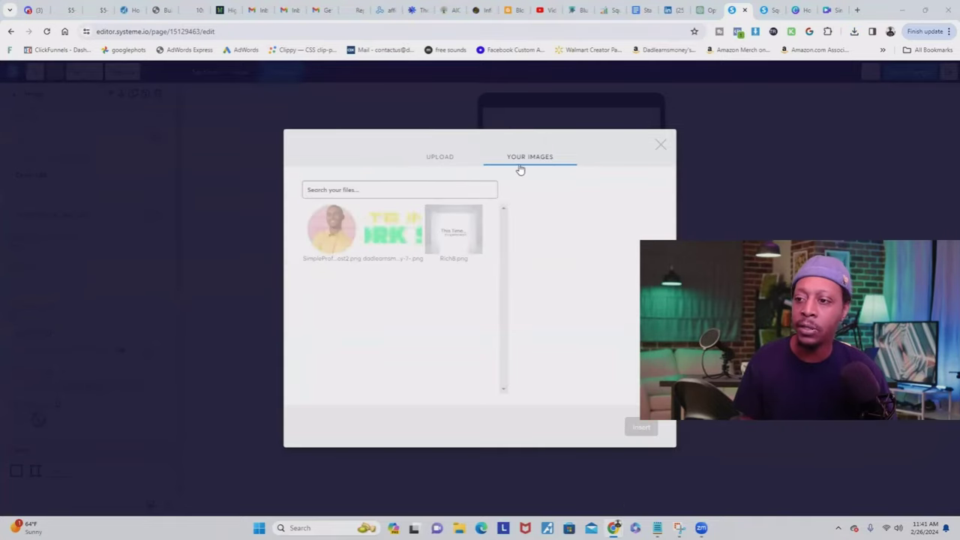
click(327, 232)
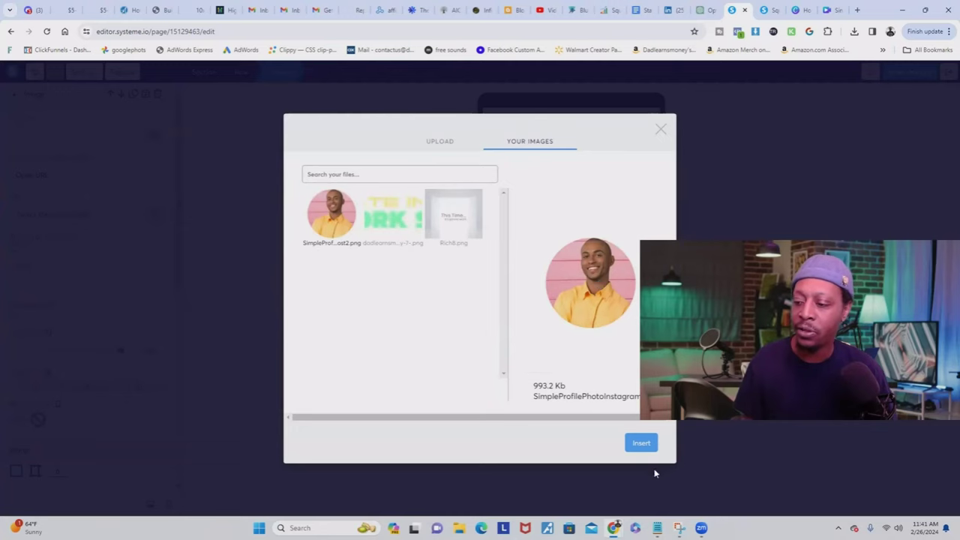
click(640, 445)
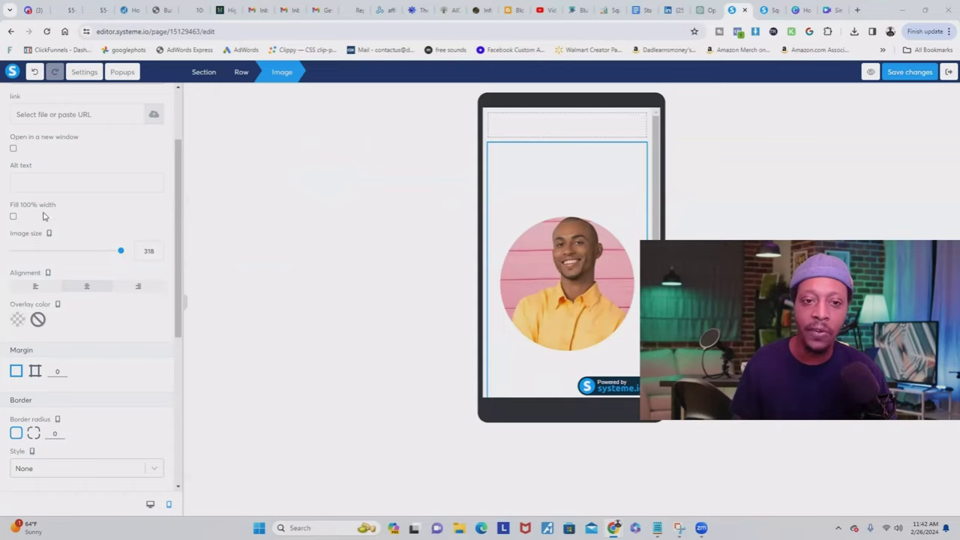
Step: Shrink the profile photo to an image size of about 113
scroll(66, 186, up, 2)
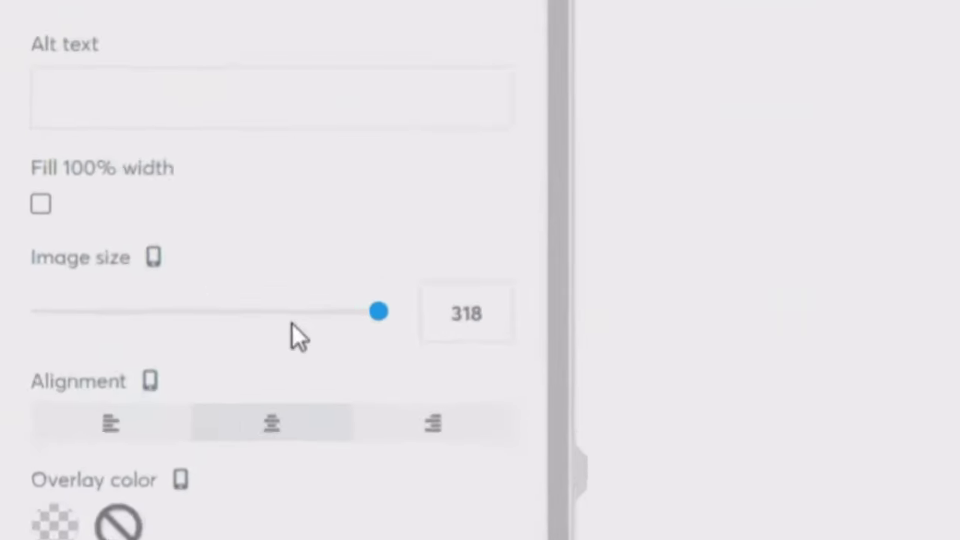
drag(868, 426, 461, 428)
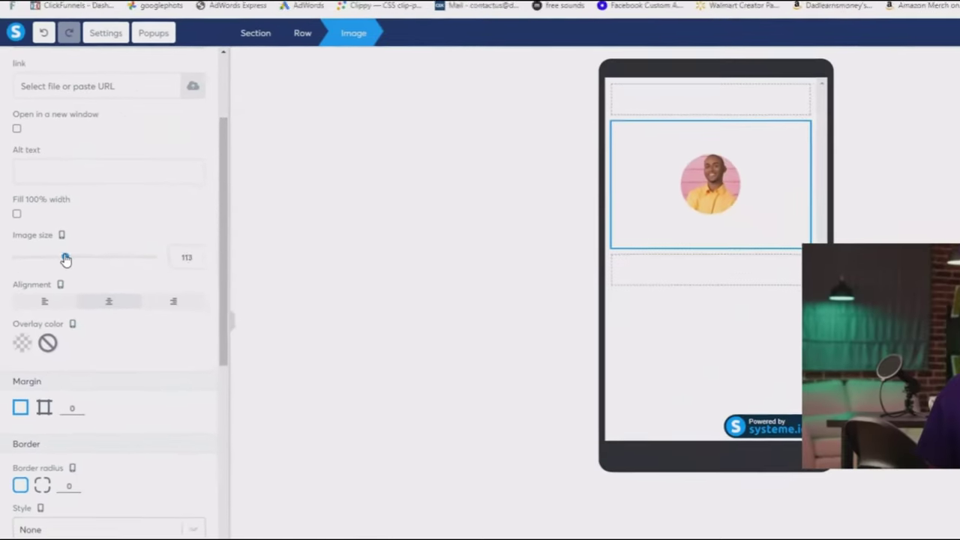
click(570, 98)
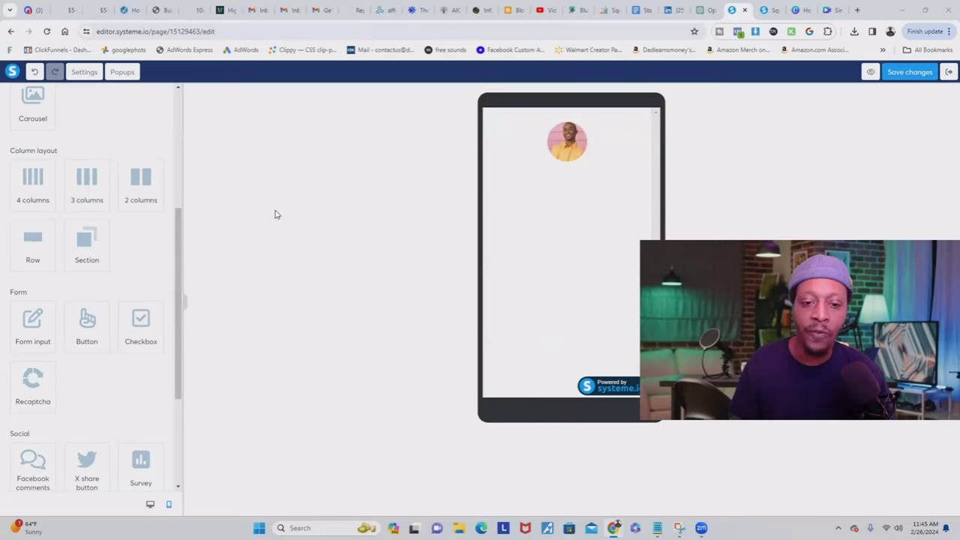
Step: Add an empty Row element below the avatar
scroll(123, 122, up, 4)
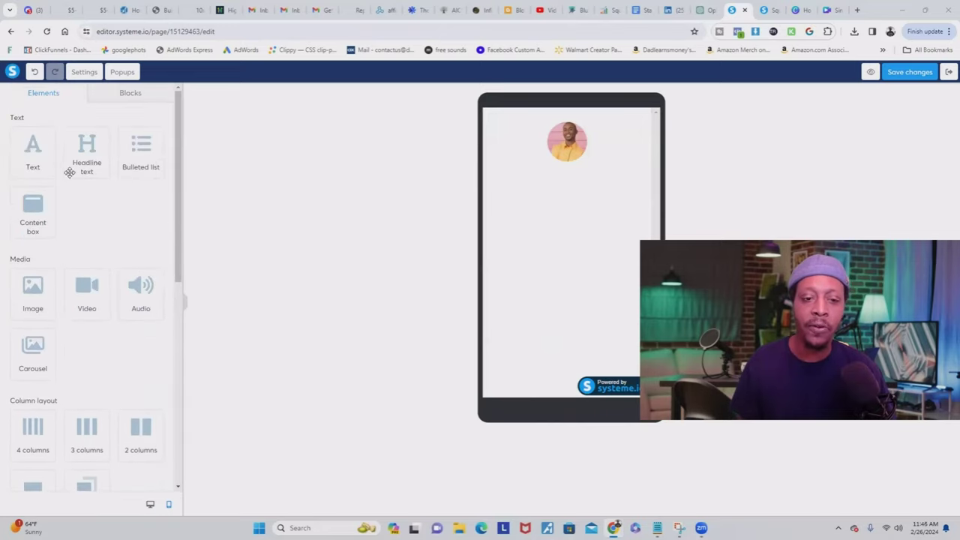
scroll(70, 177, down, 2)
scroll(66, 190, down, 2)
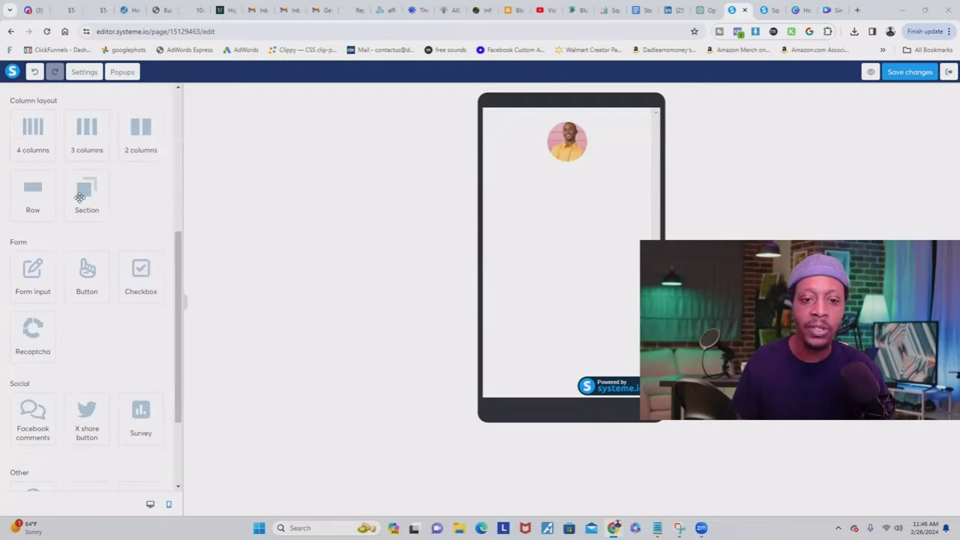
scroll(33, 290, up, 1)
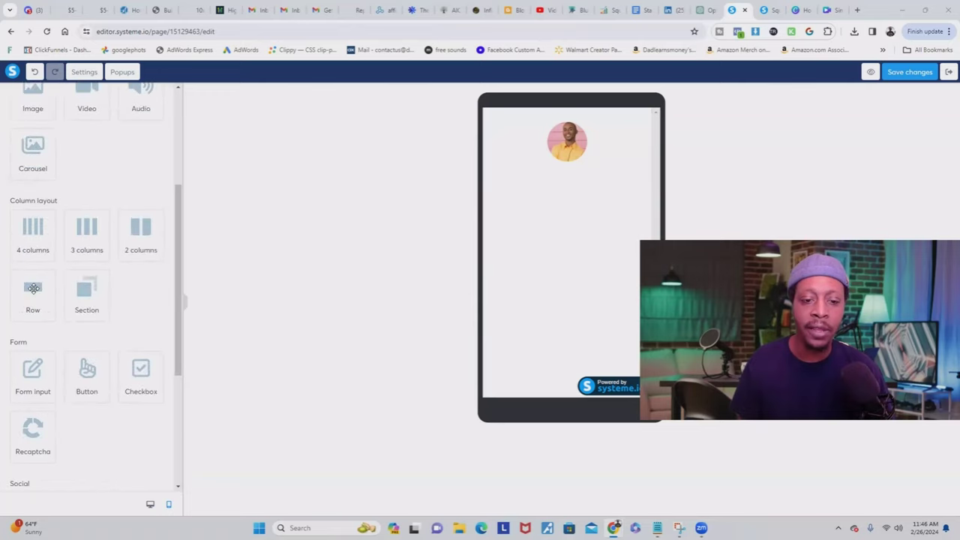
drag(33, 289, 626, 192)
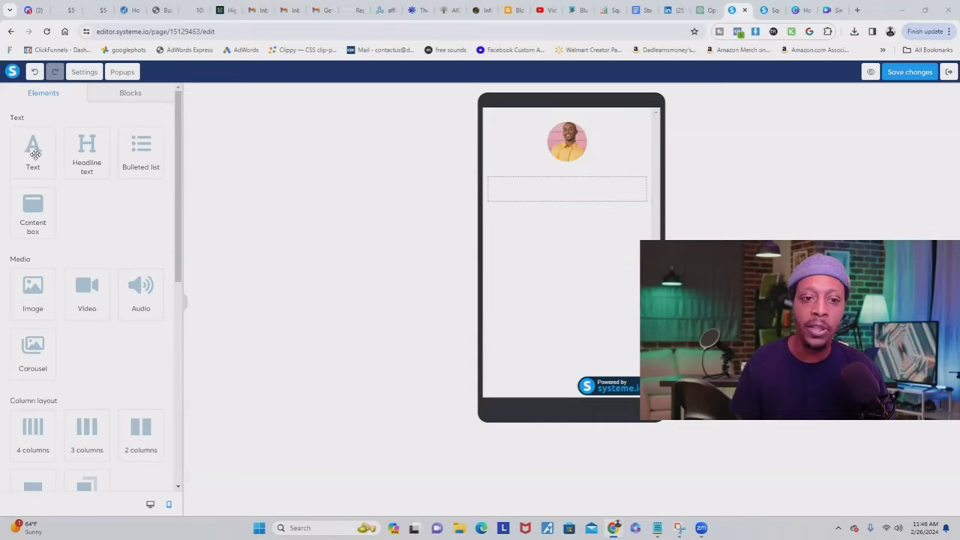
Step: Place a Headline under the avatar, deleting the placeholder text block and the empty row
drag(35, 154, 533, 208)
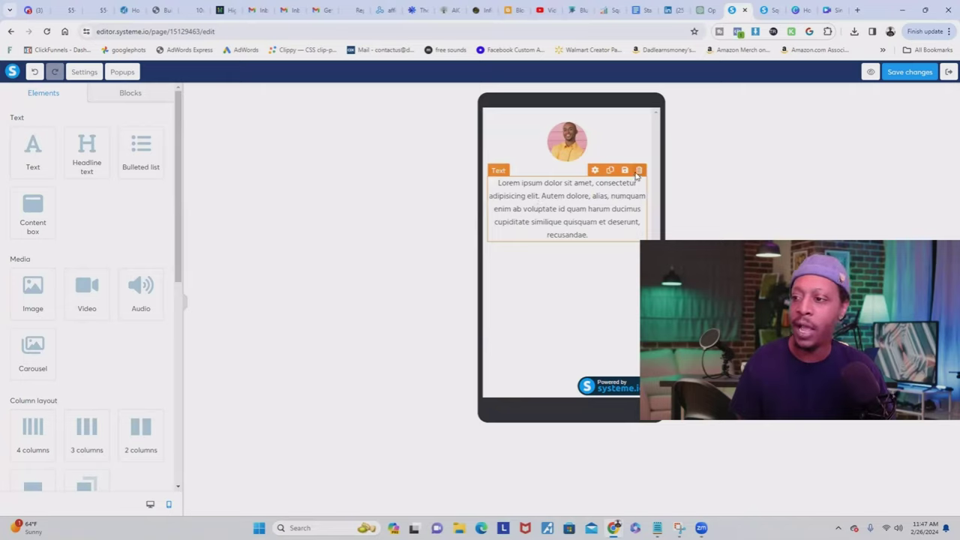
click(638, 171)
click(519, 93)
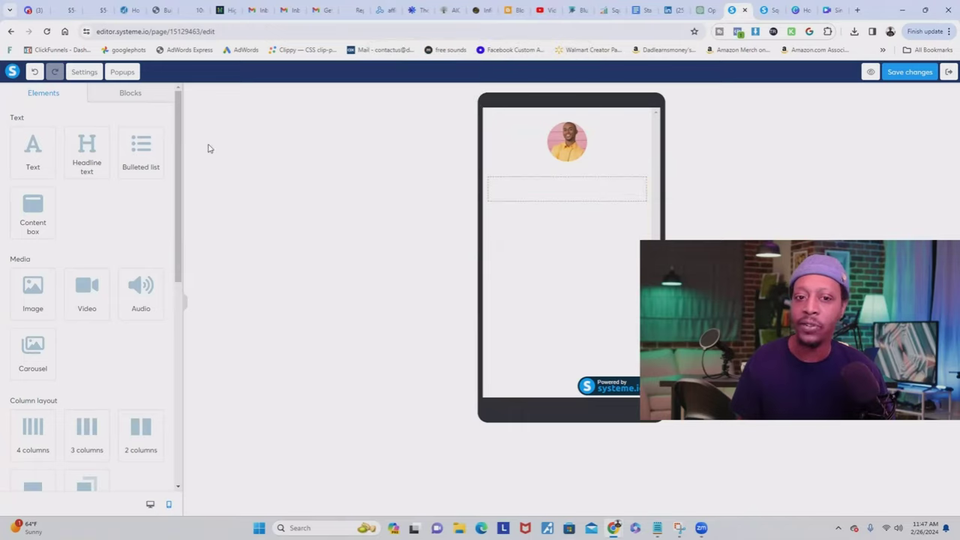
click(86, 159)
mouse_move(553, 210)
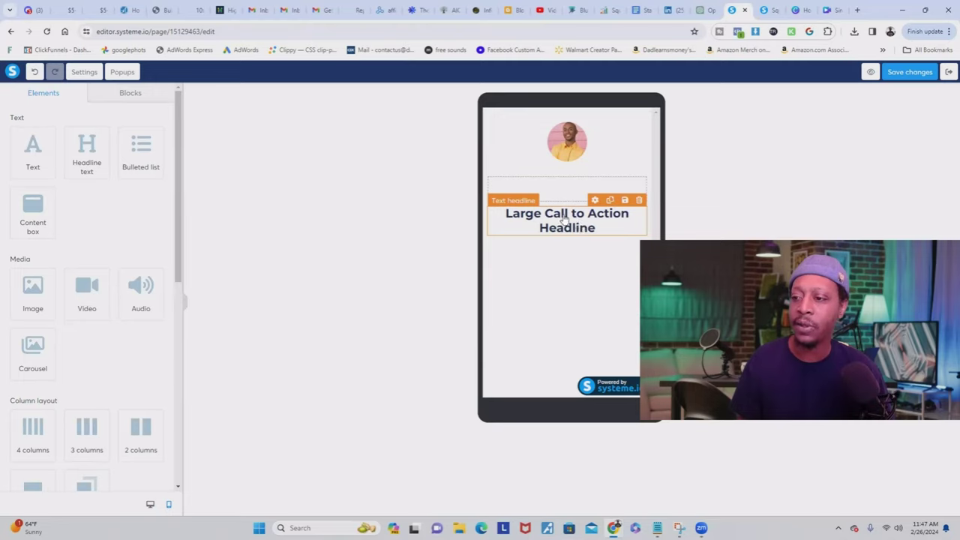
drag(568, 222, 593, 177)
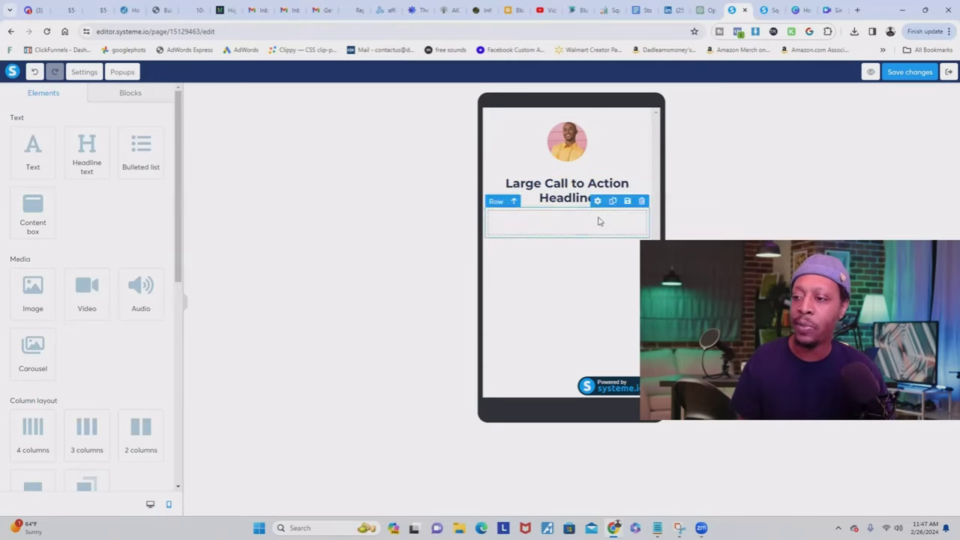
click(642, 201)
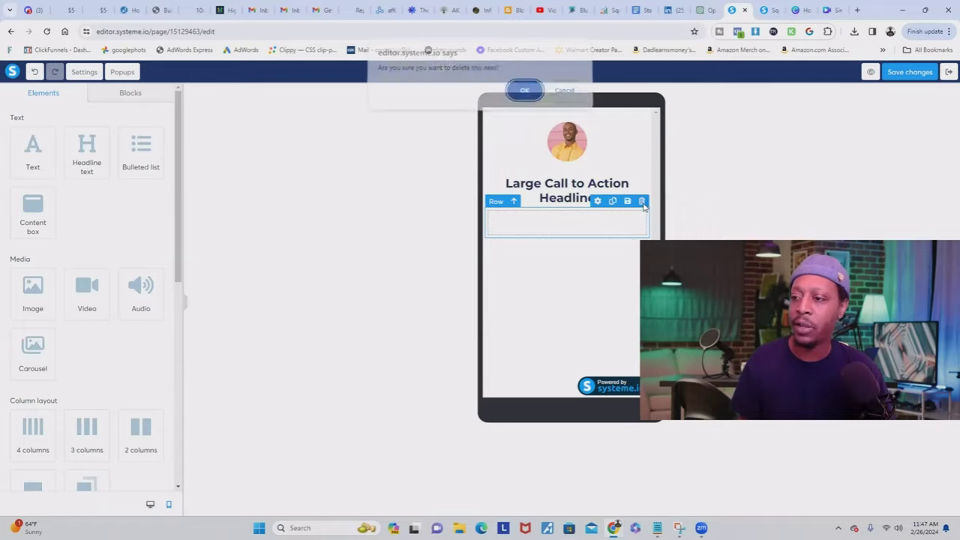
click(524, 90)
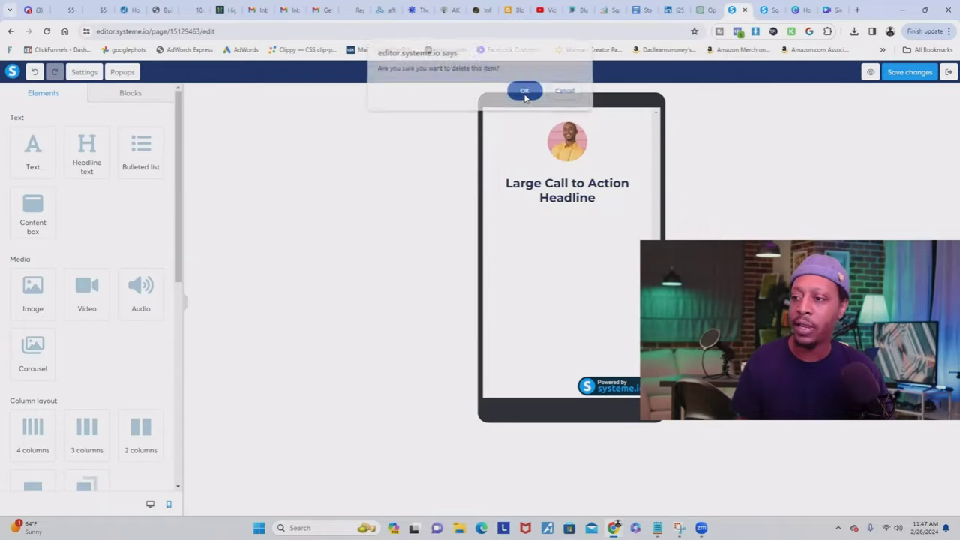
Step: Change the headline text to 'Dadlearnsmoney'
click(572, 191)
triple_click(572, 189)
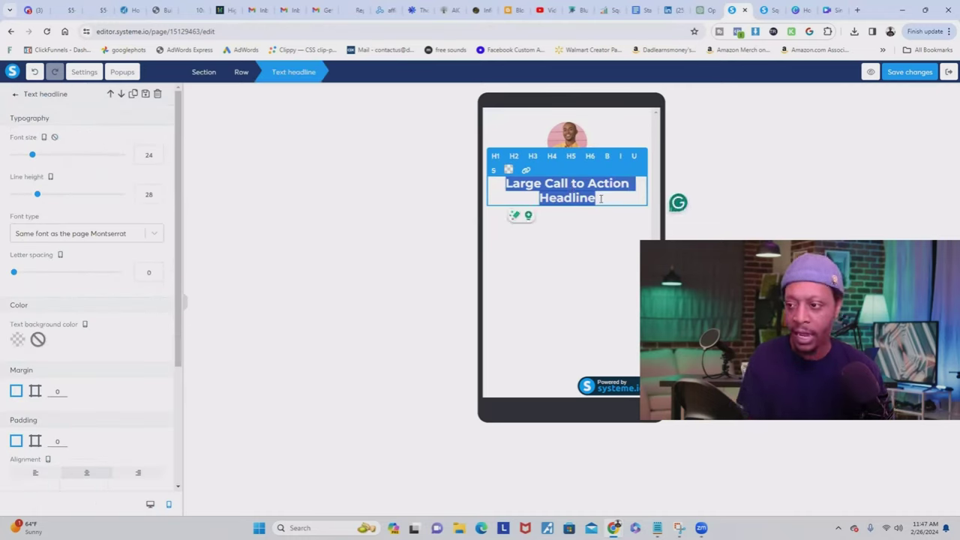
text(dal)
key(BackSpace)
key(BackSpace)
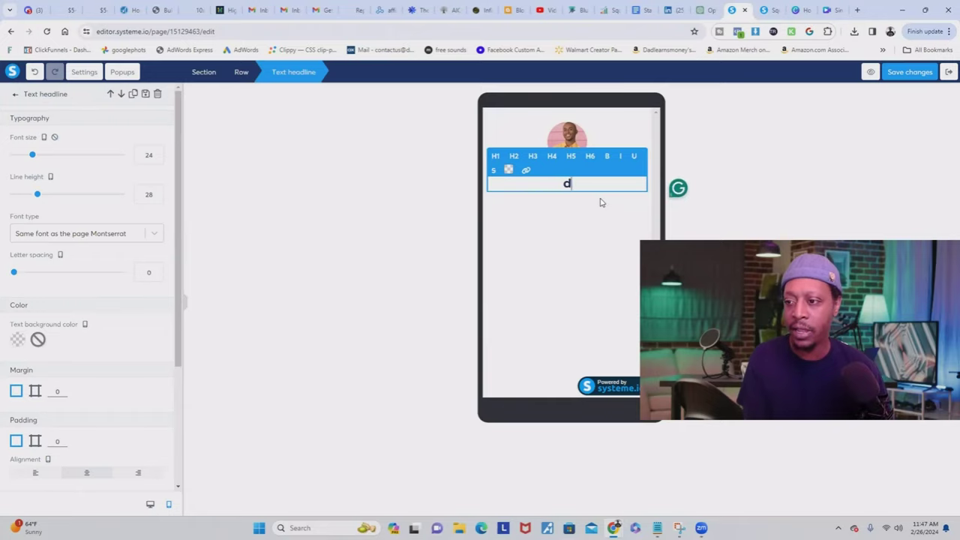
key(Escape)
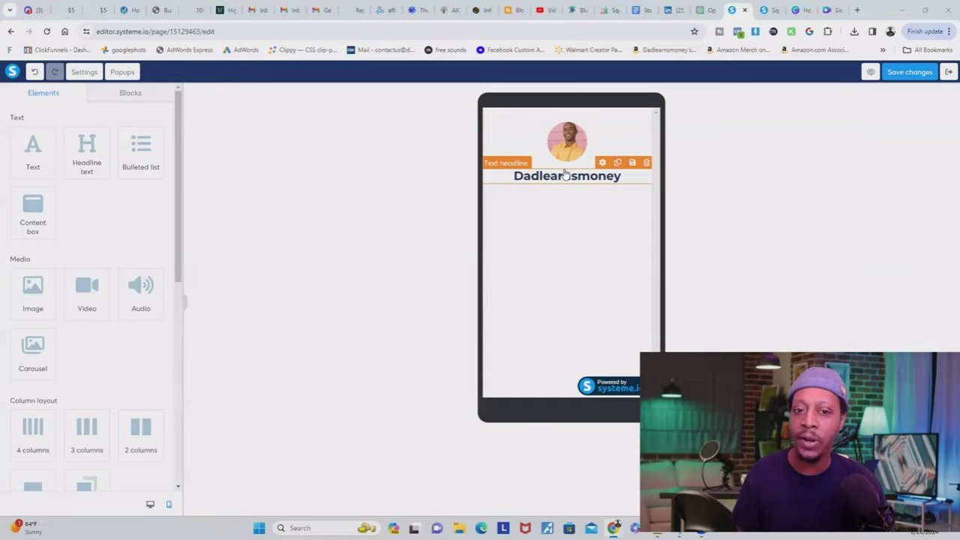
Step: Add a second headline reading 'Digital Marketer' and reduce its font size from 24 to 17
click(87, 160)
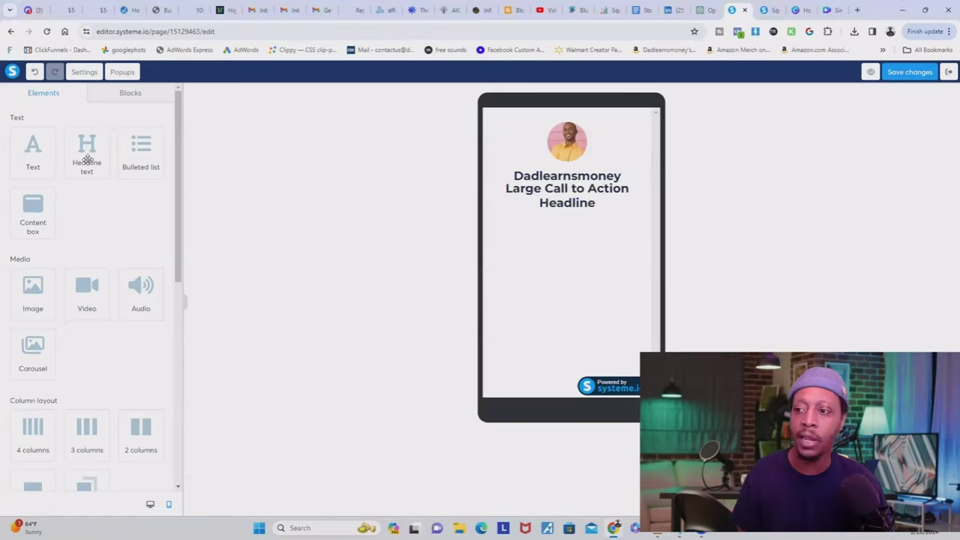
click(564, 194)
key(ctrl+a)
text(Digital Marketer)
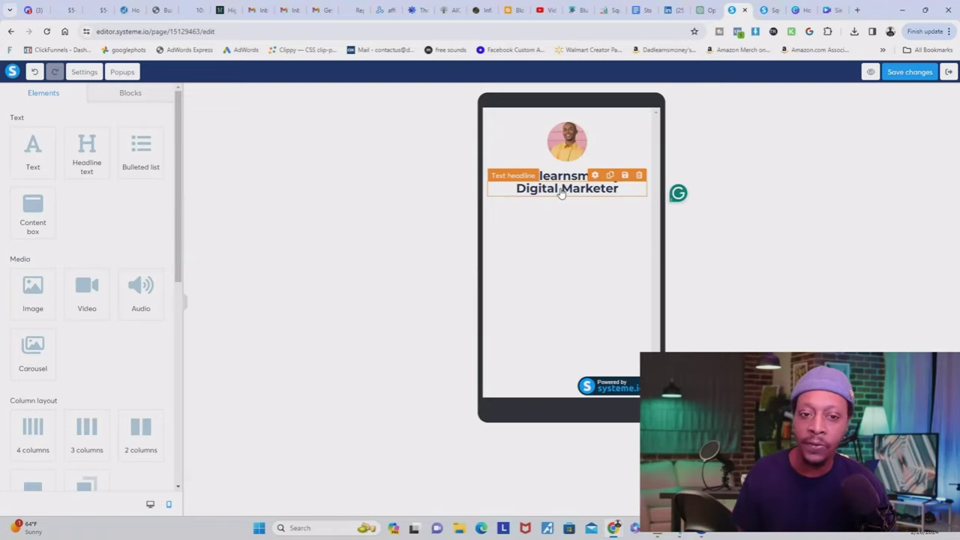
click(561, 193)
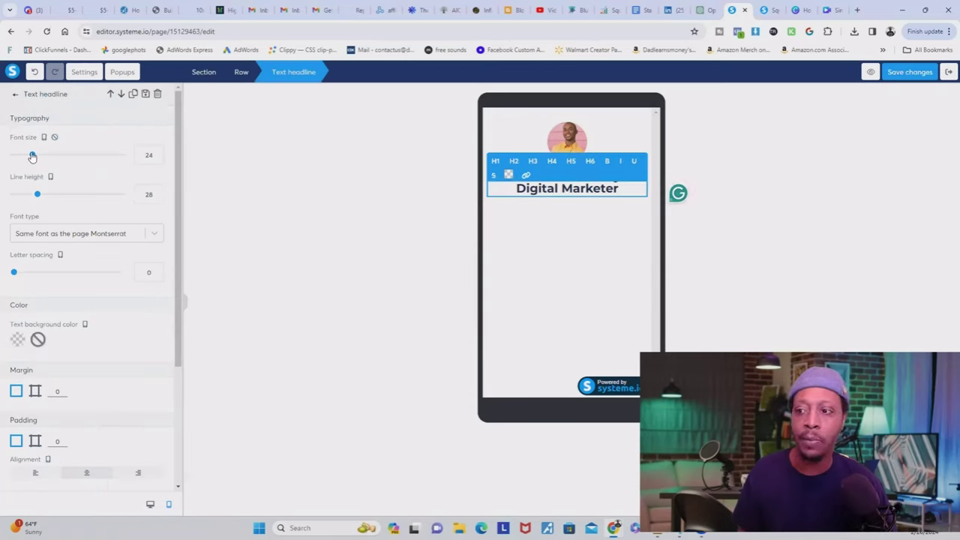
drag(33, 155, 25, 156)
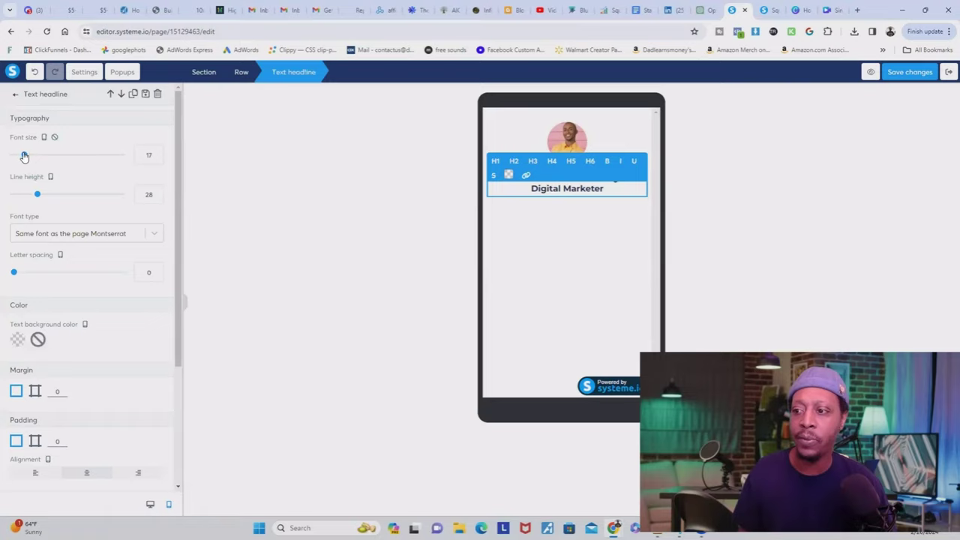
click(610, 238)
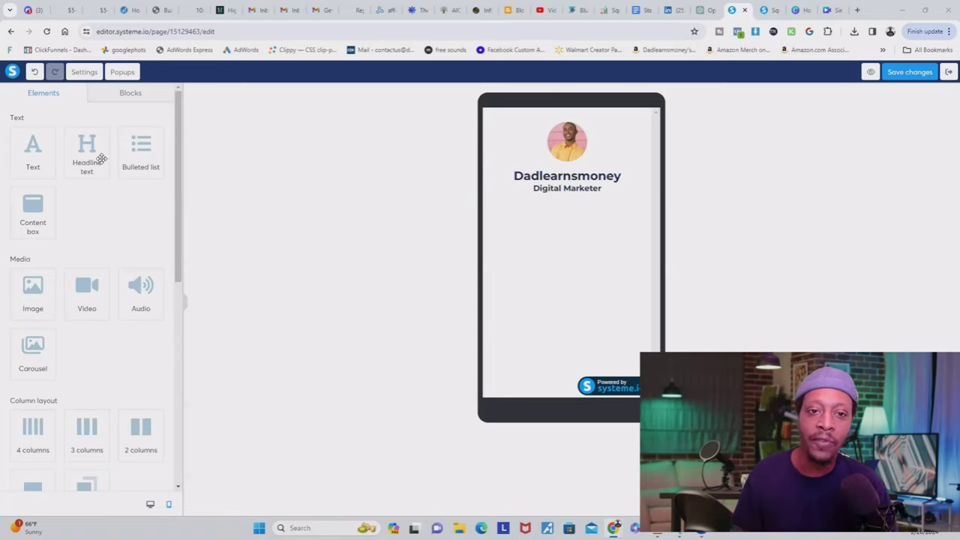
Step: Set the header section's background color to blue
click(81, 73)
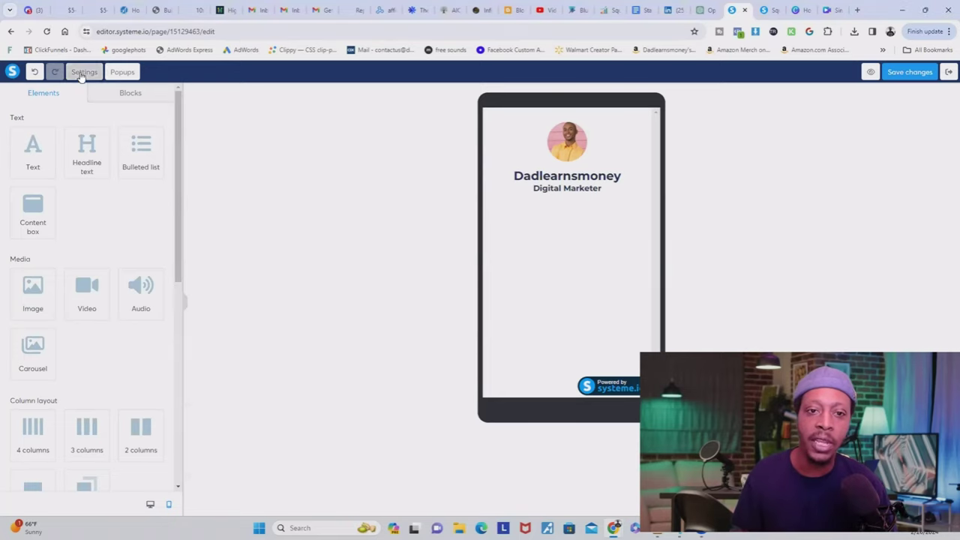
scroll(52, 267, down, 3)
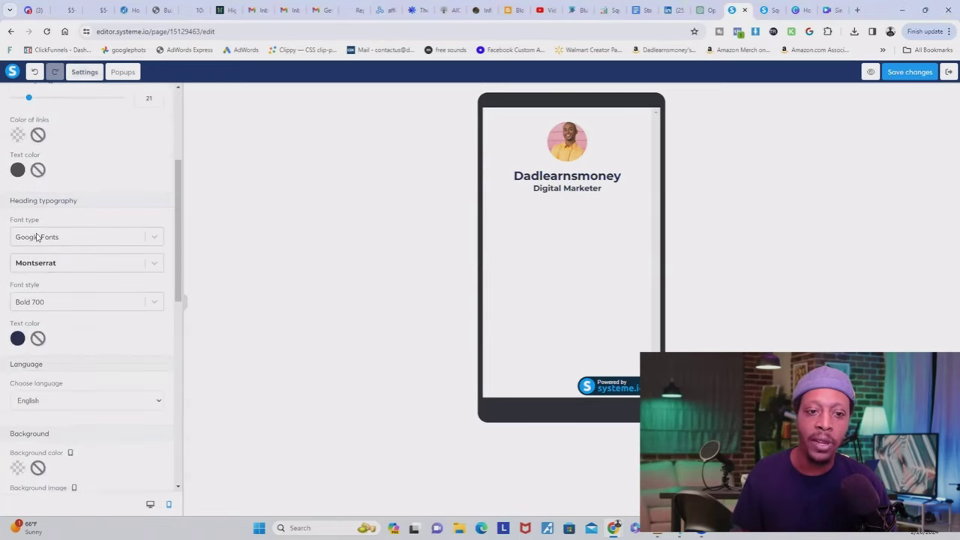
scroll(37, 323, down, 4)
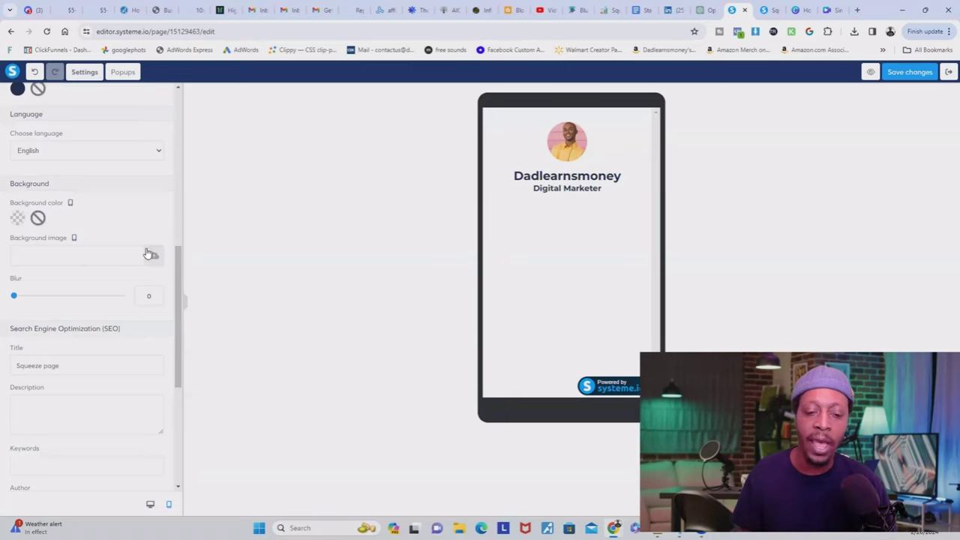
click(19, 219)
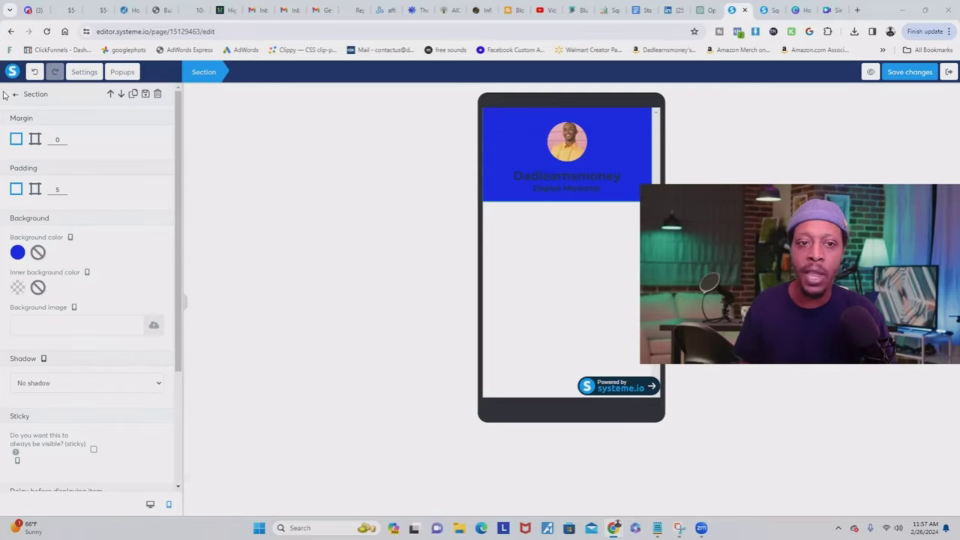
Step: Make the 'Dadlearnsmoney' and 'Digital Marketer' headline text white (FFFFFF)
click(560, 180)
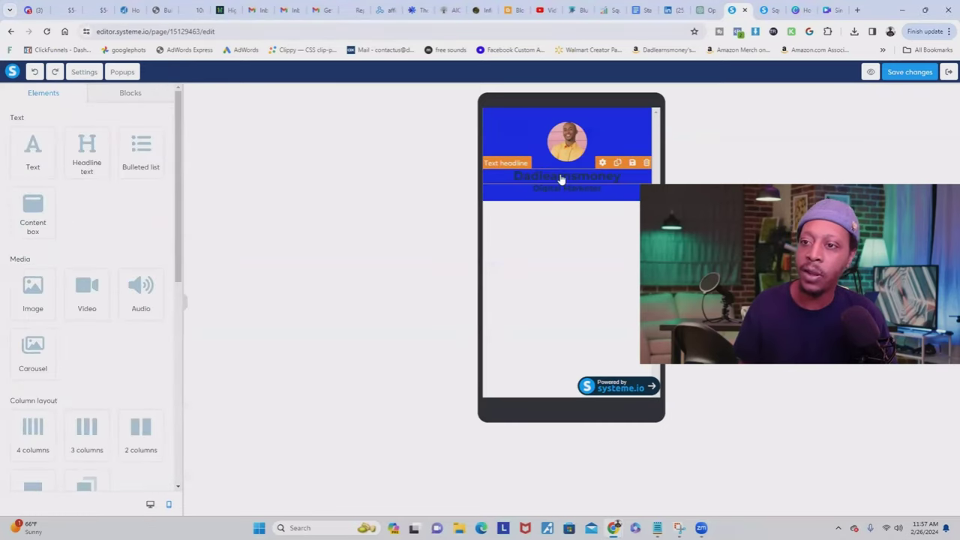
click(561, 180)
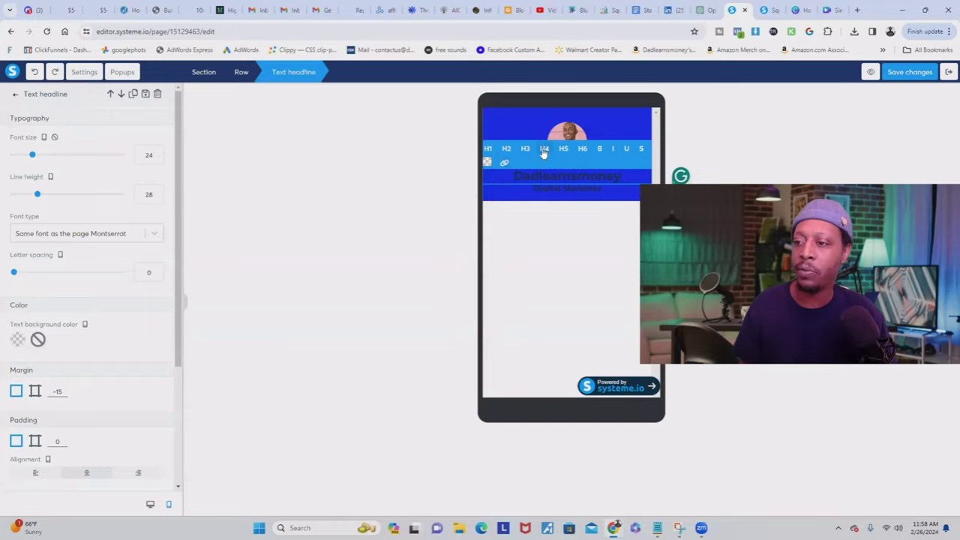
click(487, 163)
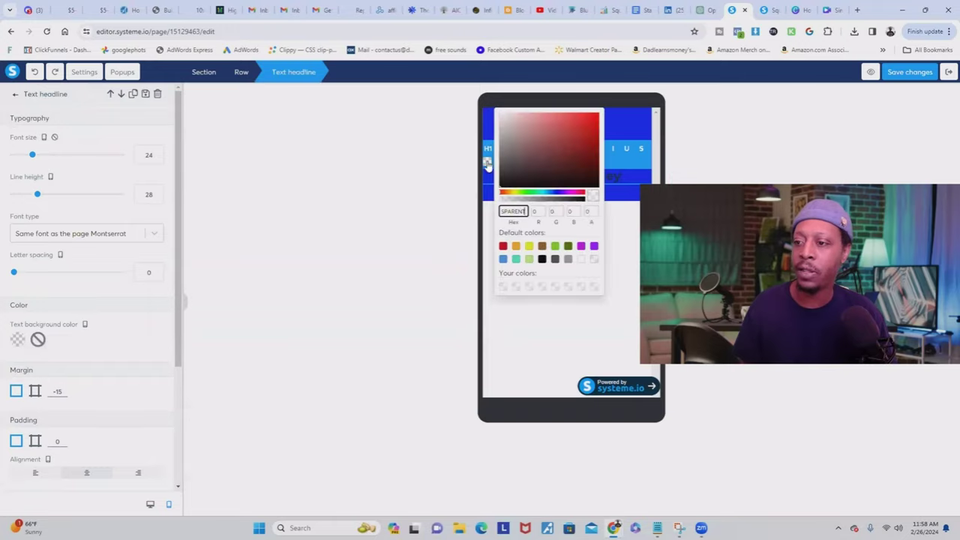
click(613, 268)
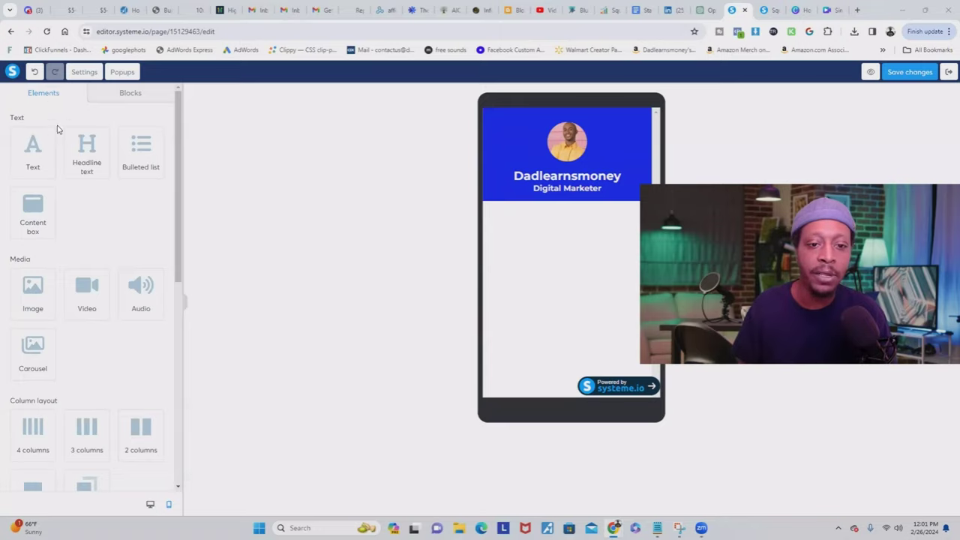
scroll(52, 253, down, 4)
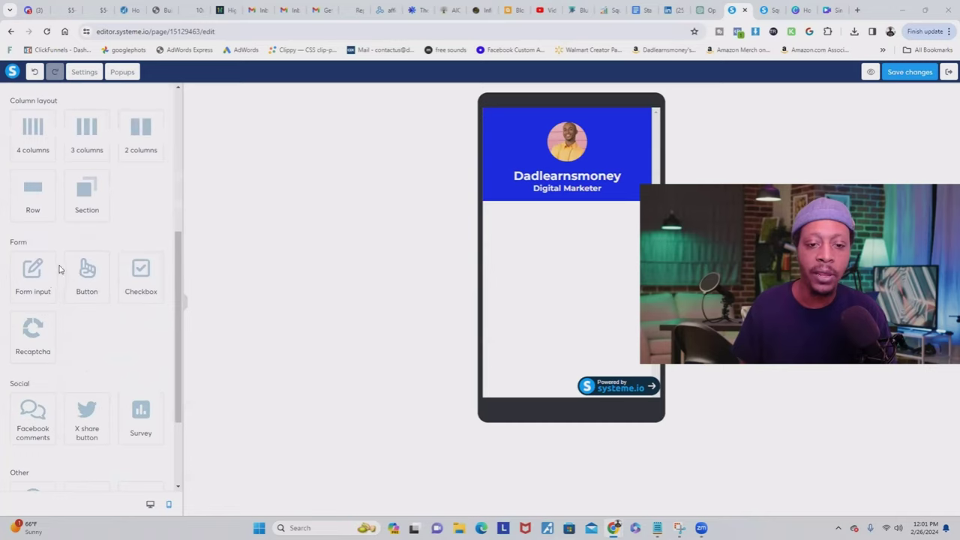
Step: Add a button below the header and set its click action to Open URL
drag(83, 285, 562, 219)
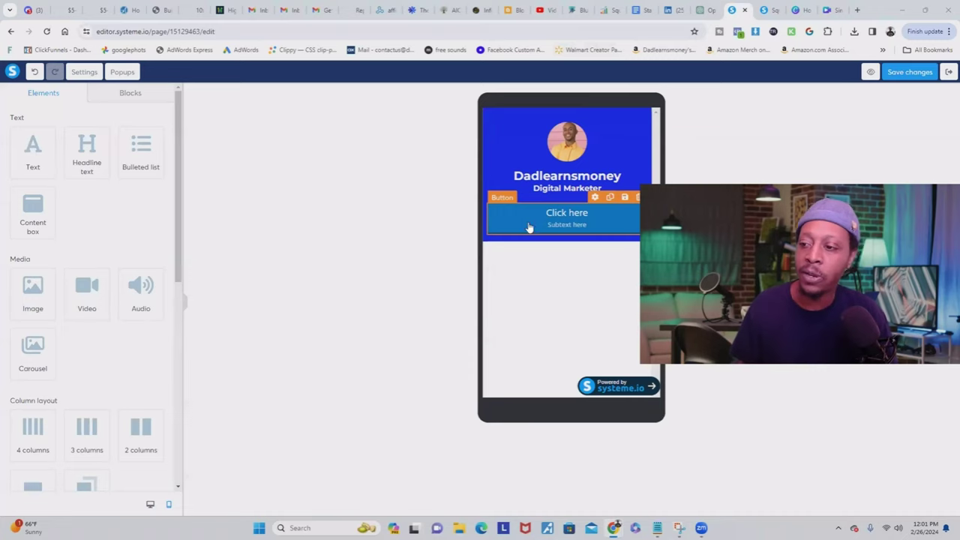
click(530, 224)
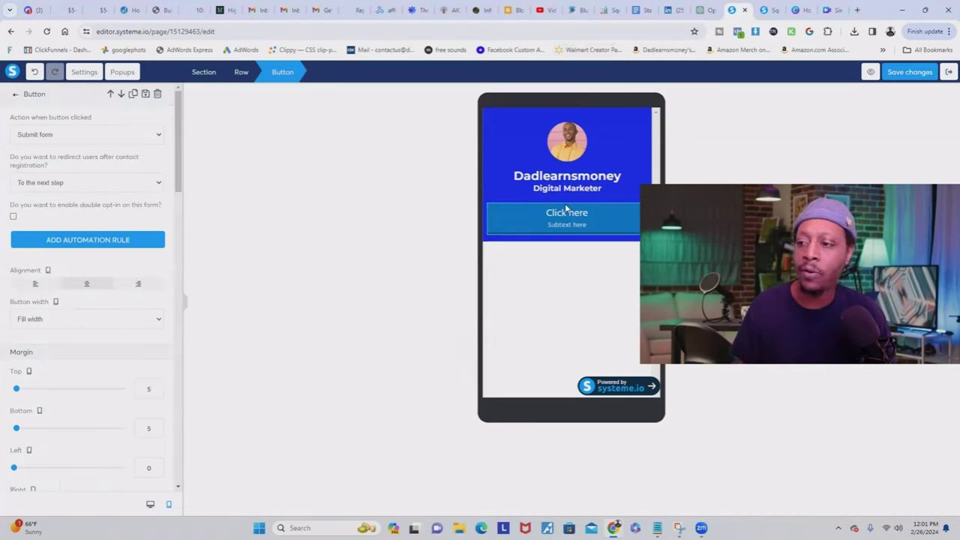
click(67, 135)
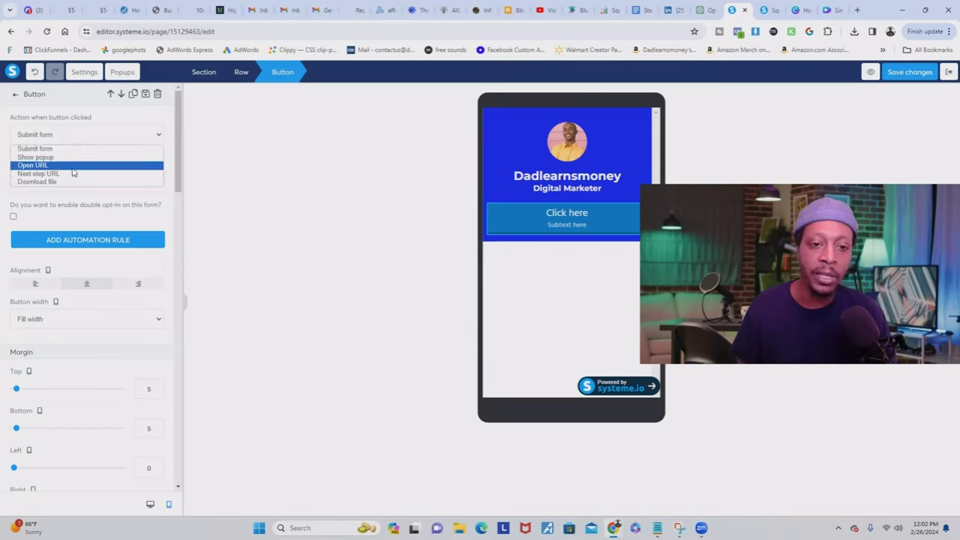
click(72, 166)
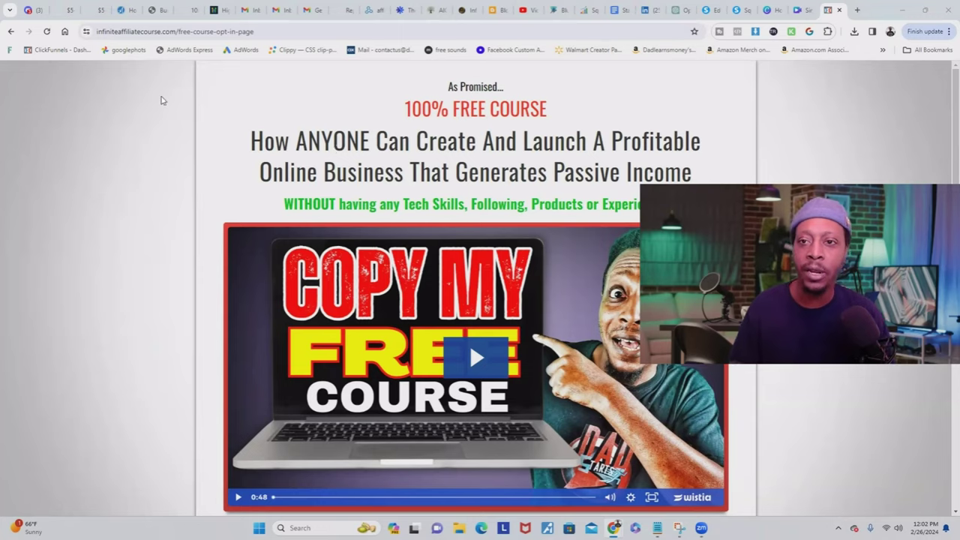
Step: Copy the course page's web address from the other browser tab
click(211, 31)
click(211, 32)
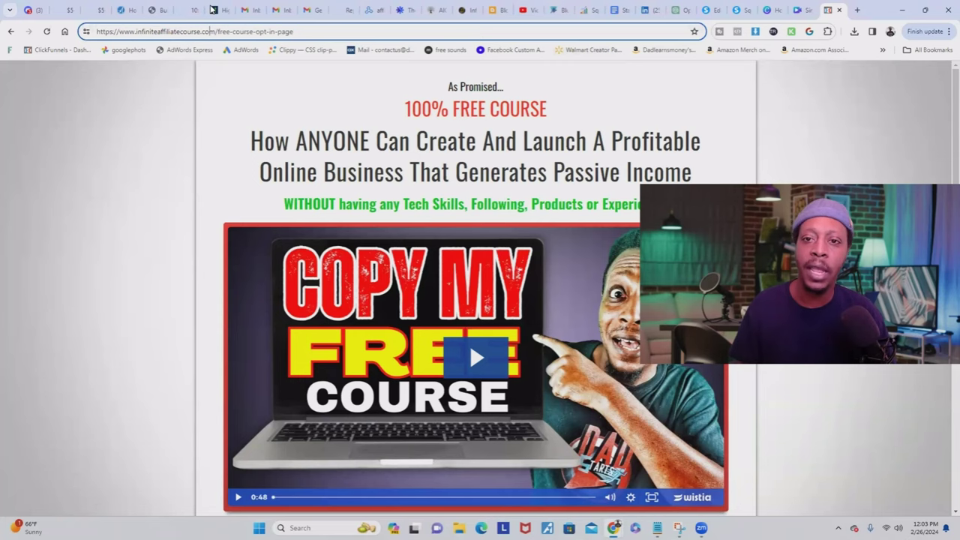
triple_click(212, 31)
right_click(204, 31)
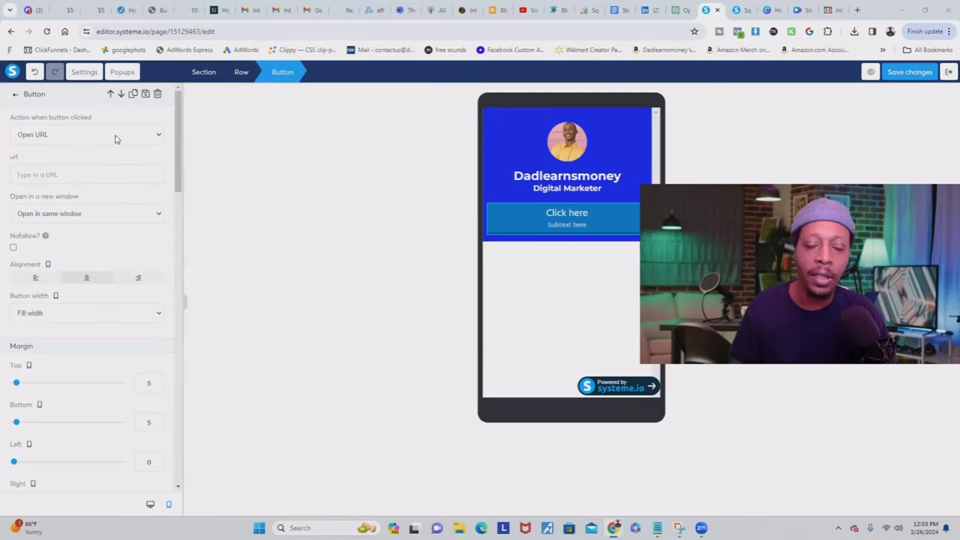
Step: Paste the course URL into the button's URL field and relabel it 'Get Your Free Course'
right_click(46, 174)
click(65, 273)
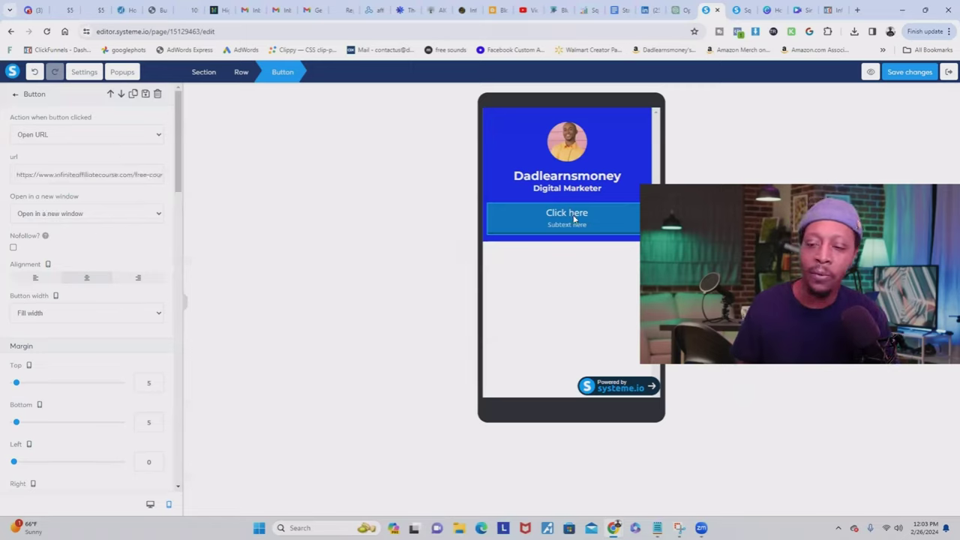
key(Escape)
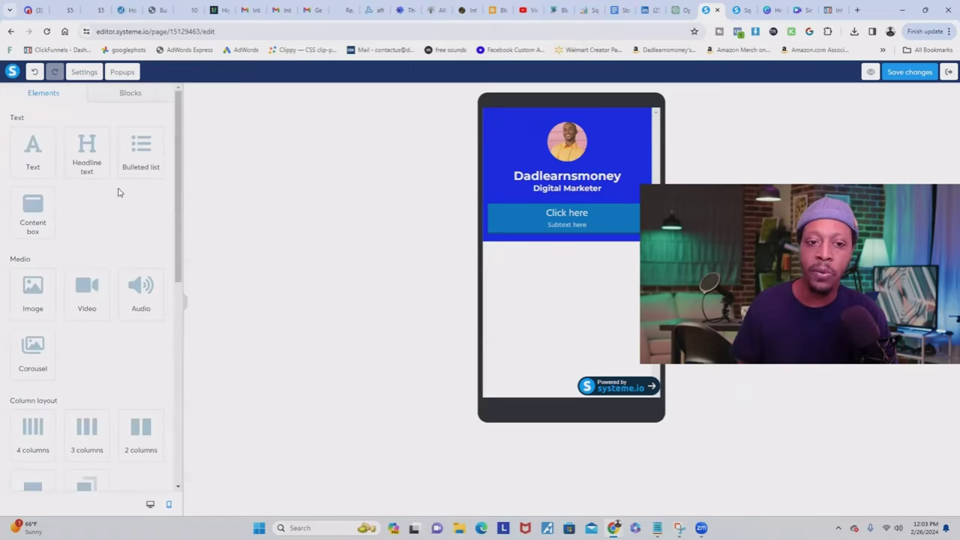
click(579, 222)
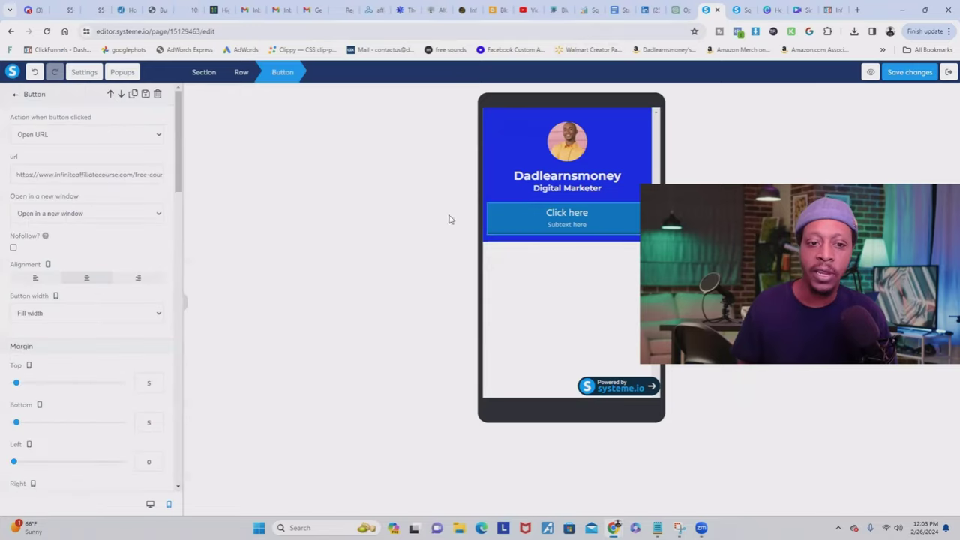
key(Escape)
click(581, 223)
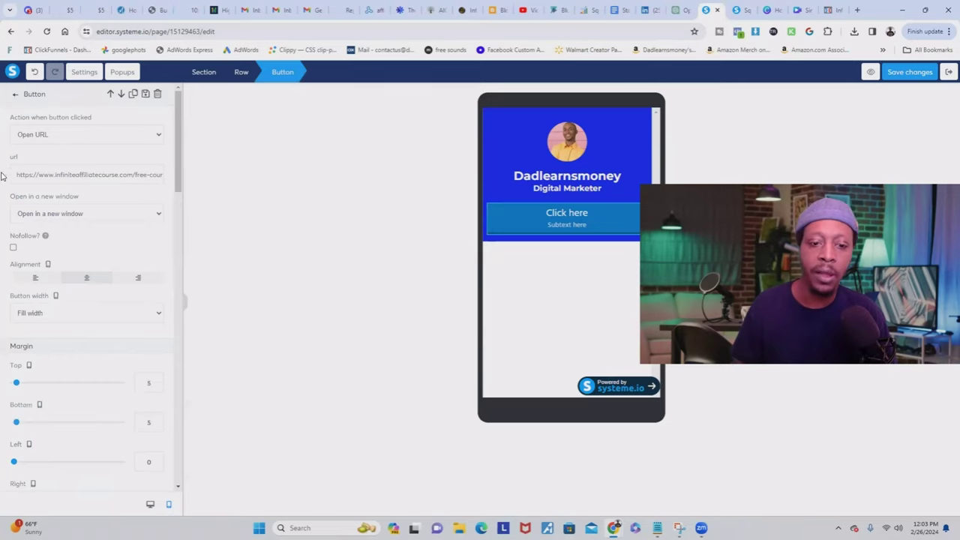
scroll(65, 195, down, 4)
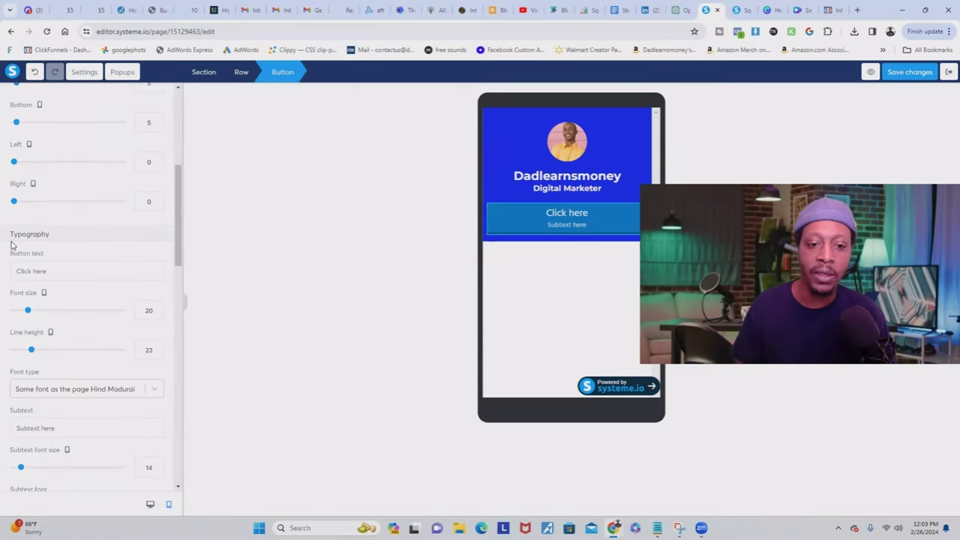
triple_click(51, 273)
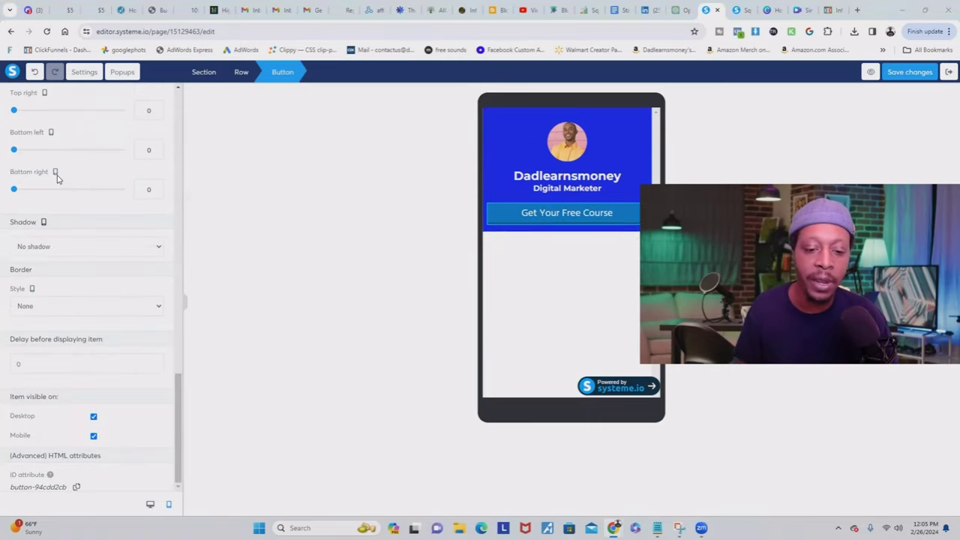
Step: Give the button a Solid full 1px border and check its colour settings
scroll(75, 185, up, 3)
scroll(63, 317, down, 2)
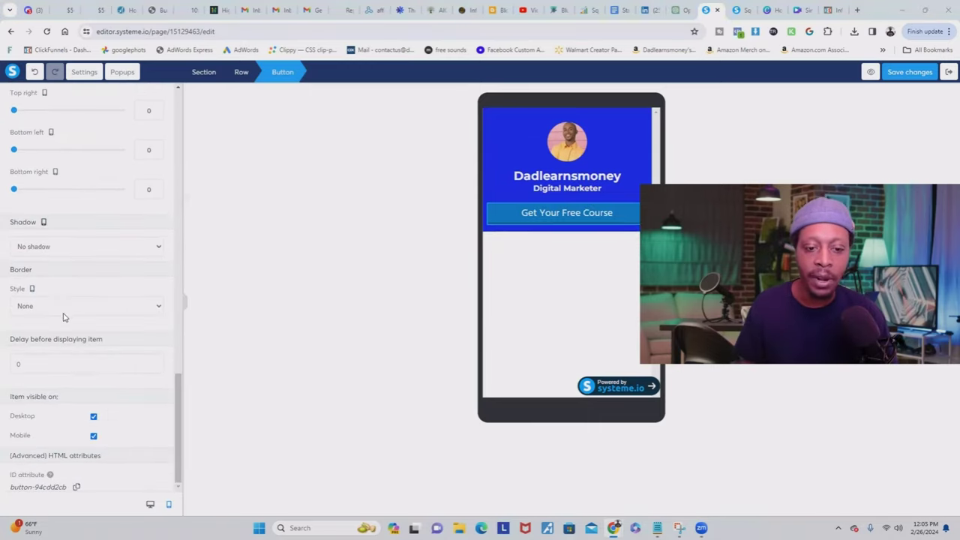
click(62, 308)
click(53, 329)
scroll(23, 255, down, 2)
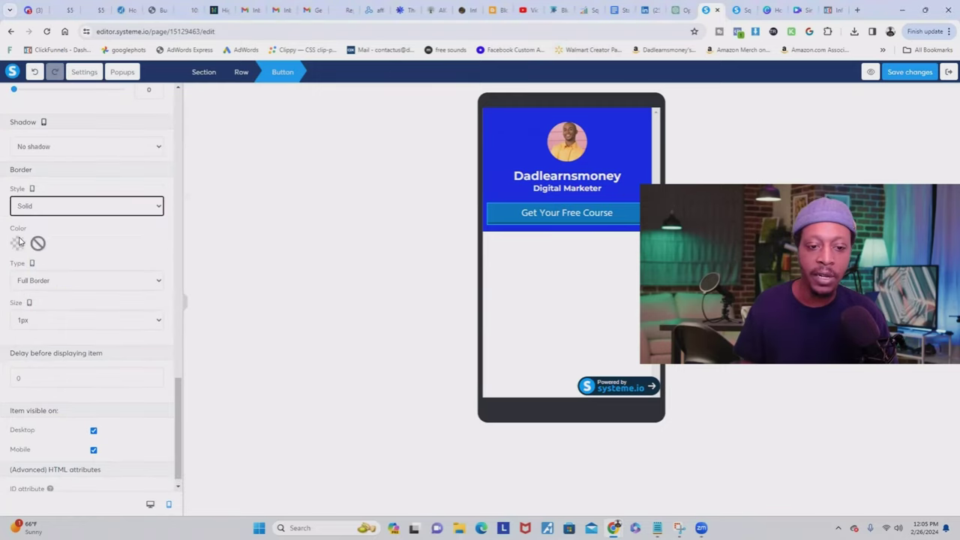
click(16, 243)
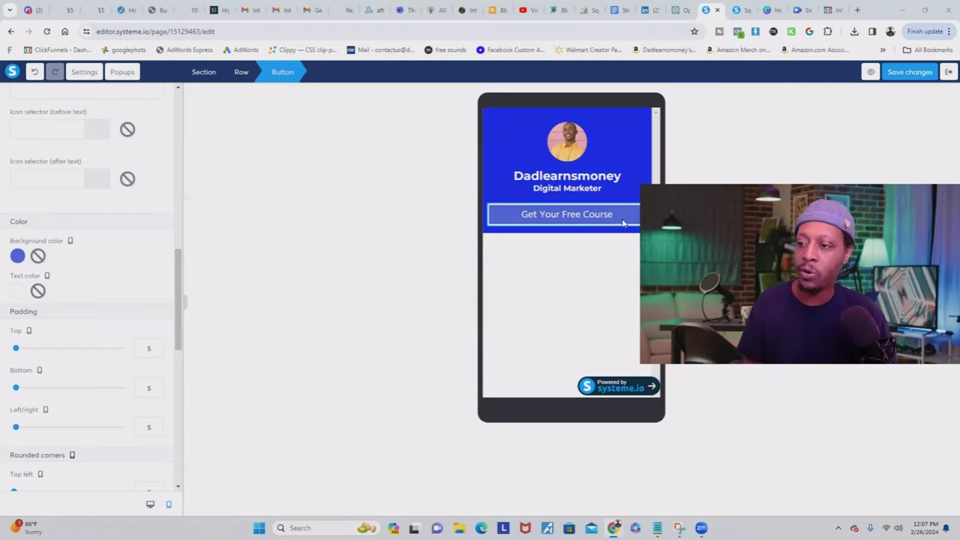
click(17, 256)
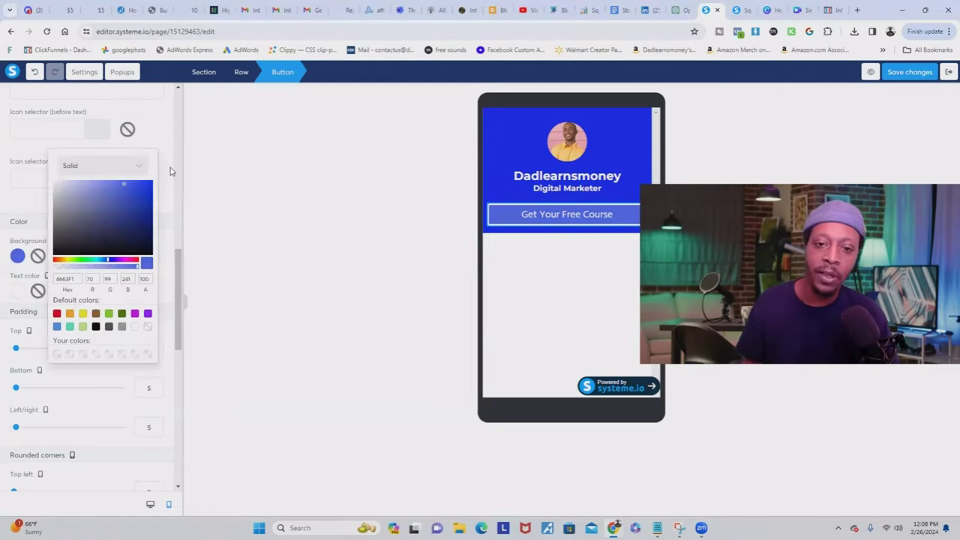
click(170, 186)
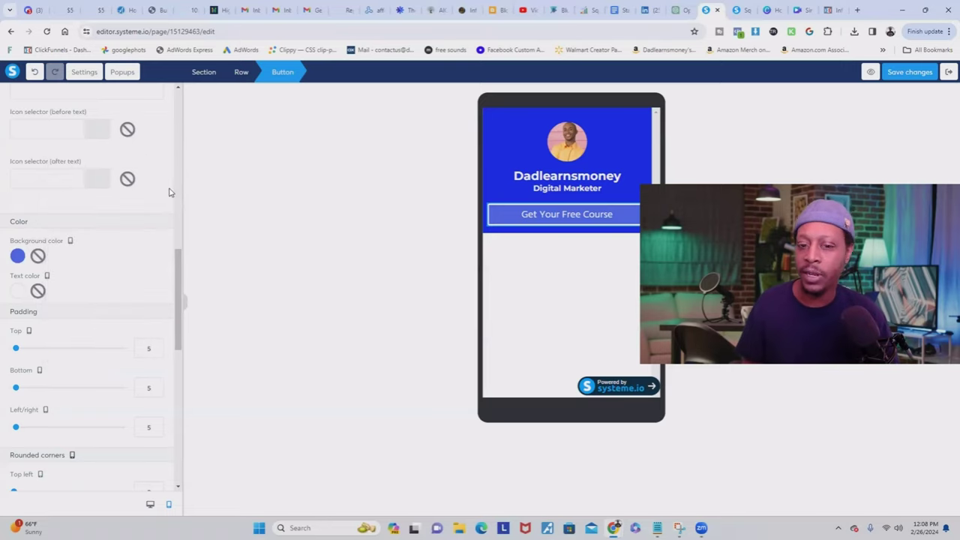
click(409, 90)
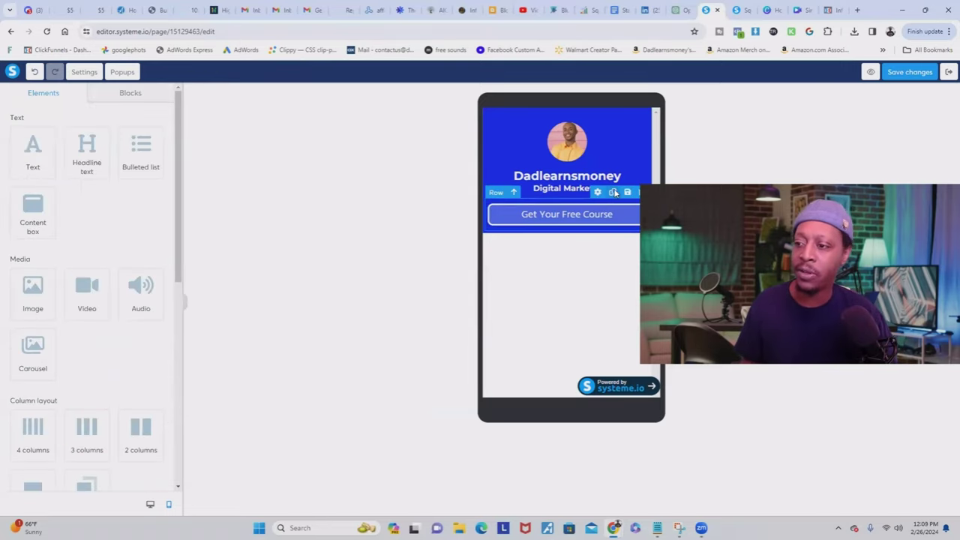
Step: Duplicate the 'Get Your Free Course' button three times for a stack of four
click(613, 193)
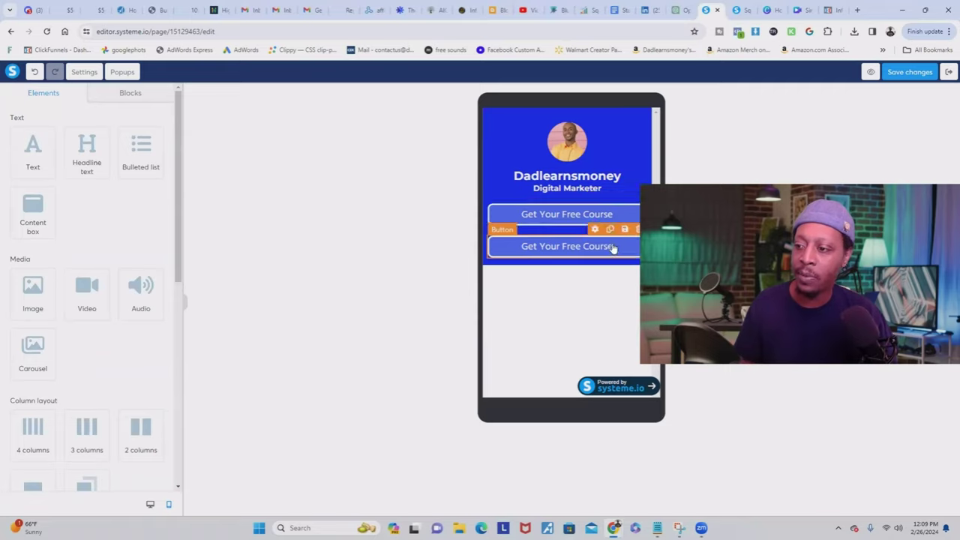
click(611, 234)
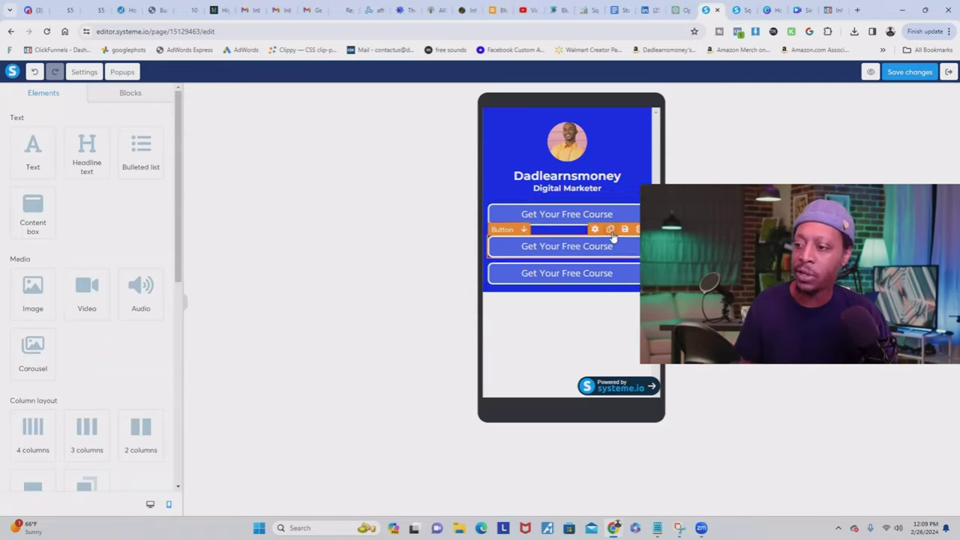
click(611, 234)
click(549, 300)
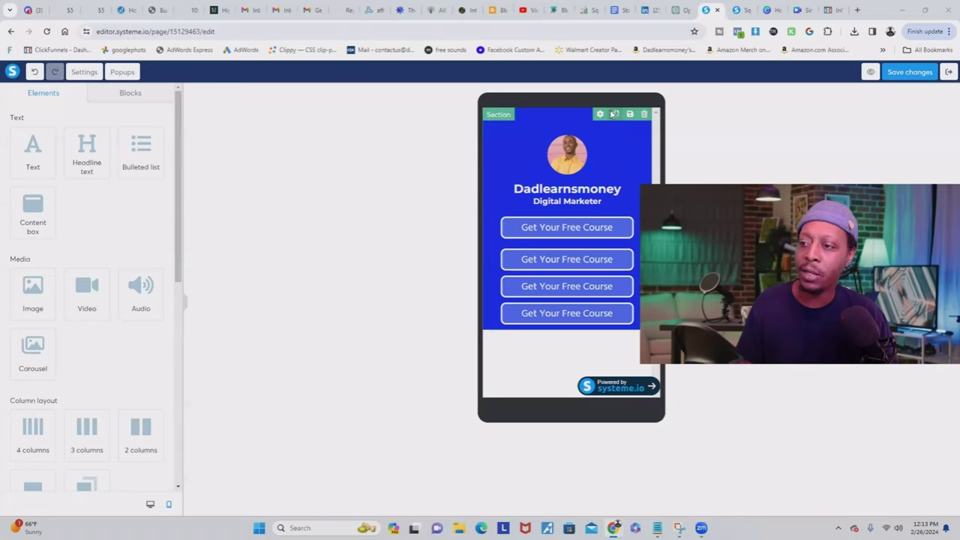
Step: Give the blue section 140 bottom padding so it reaches the screen bottom, then save
click(600, 114)
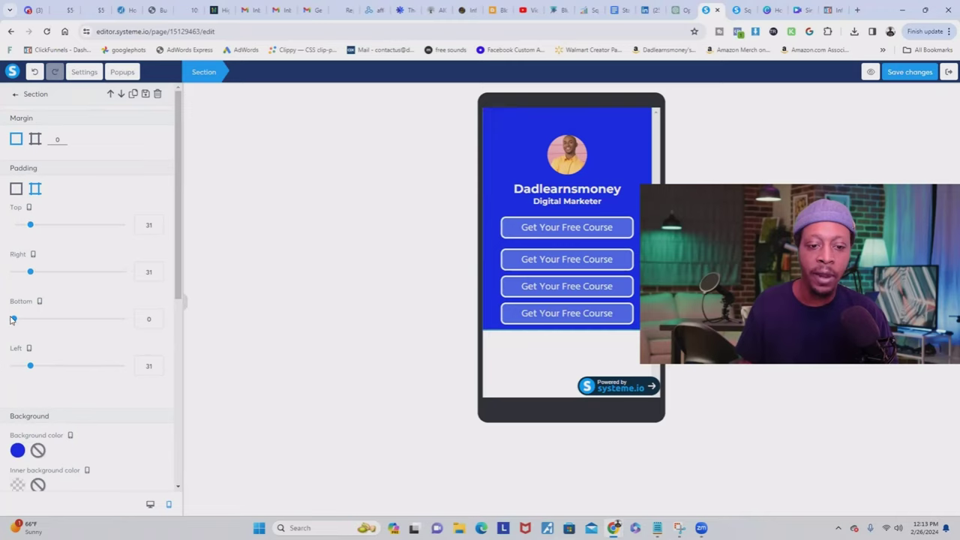
drag(13, 320, 90, 321)
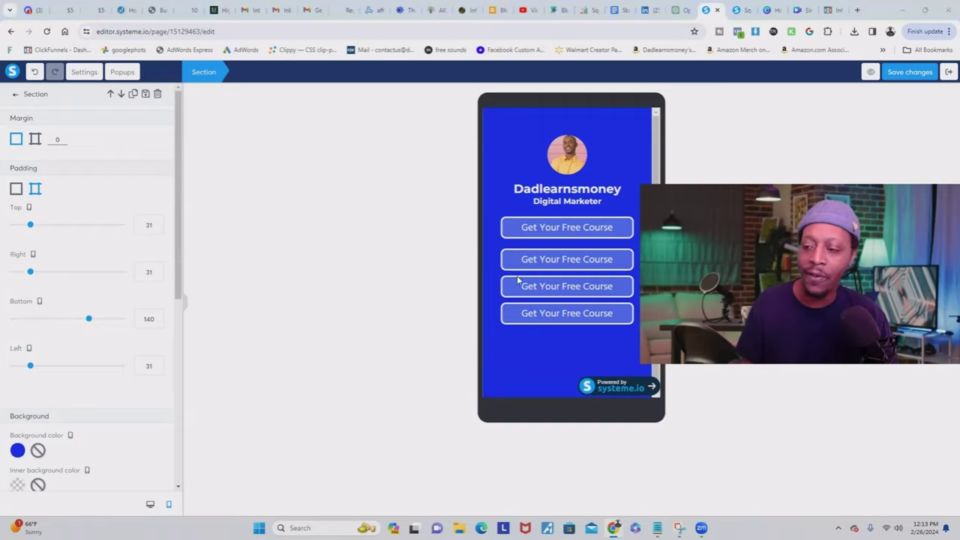
click(907, 75)
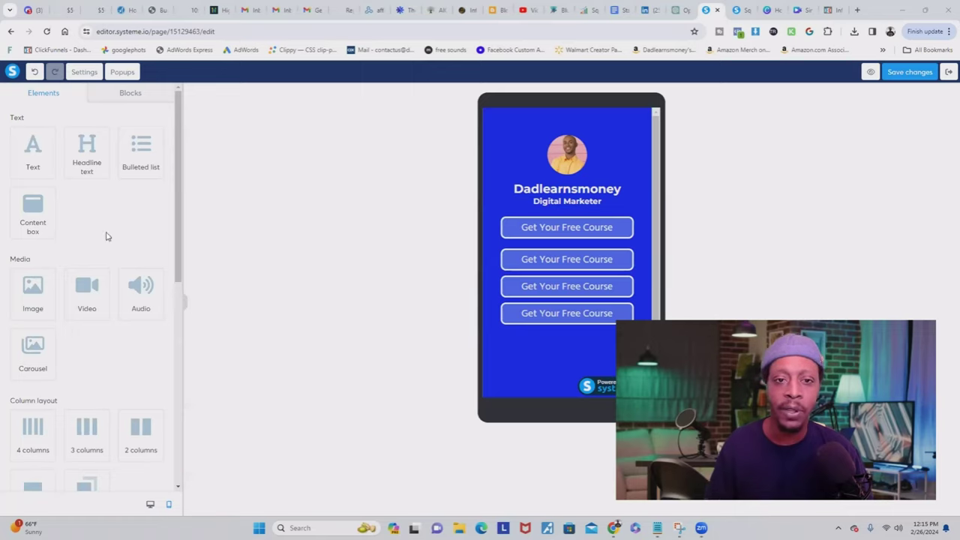
Step: Replace the SEO title 'Squeeze page' with 'Dadlearnsmoney' in the page settings
click(82, 73)
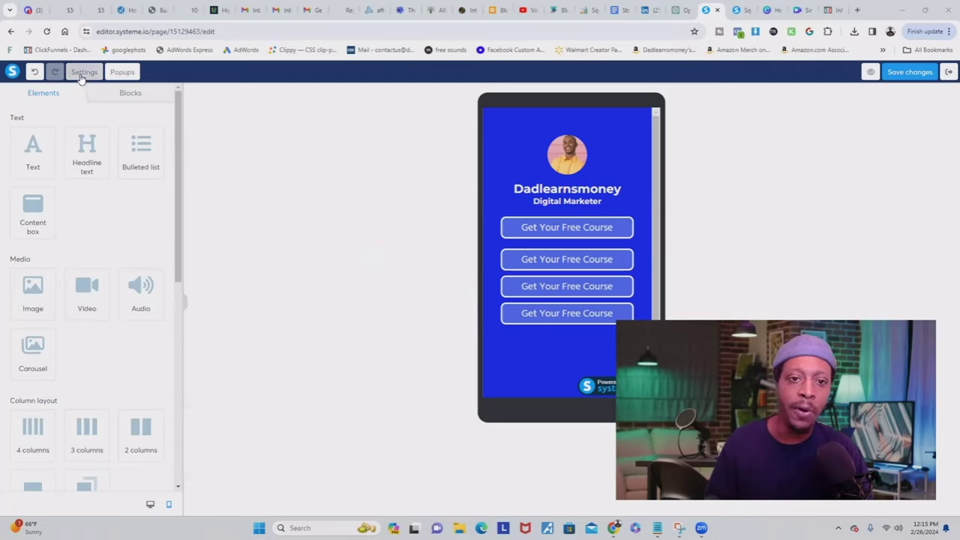
scroll(73, 349, down, 3)
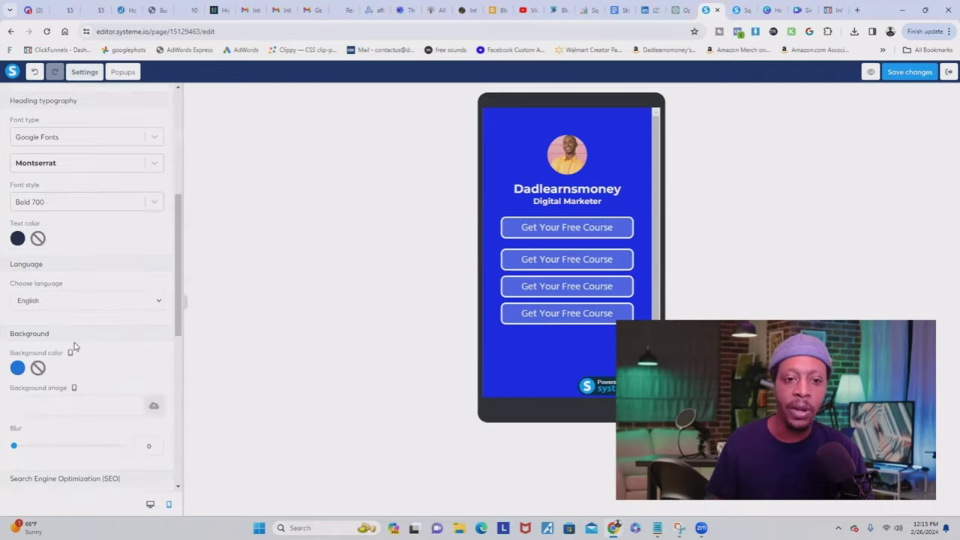
scroll(69, 301, down, 3)
drag(21, 129, 129, 131)
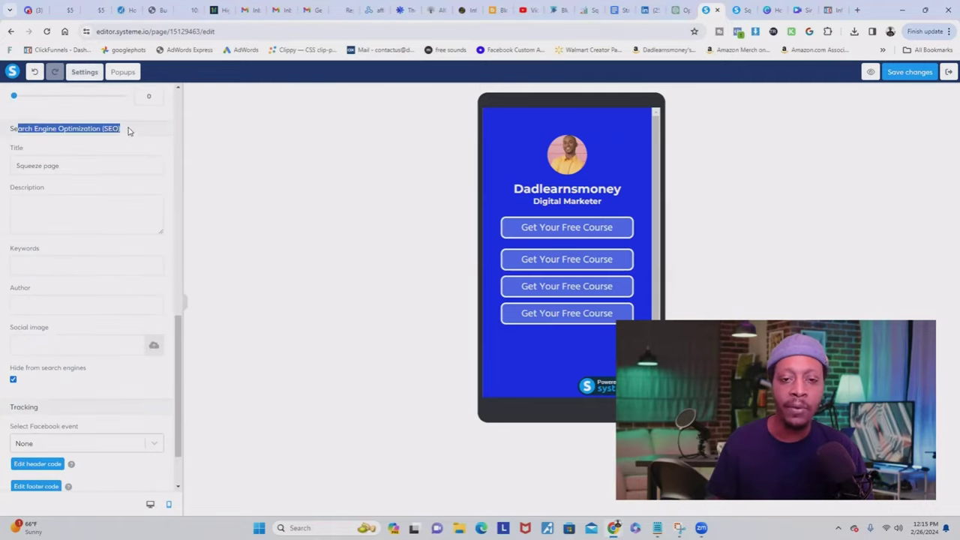
triple_click(61, 164)
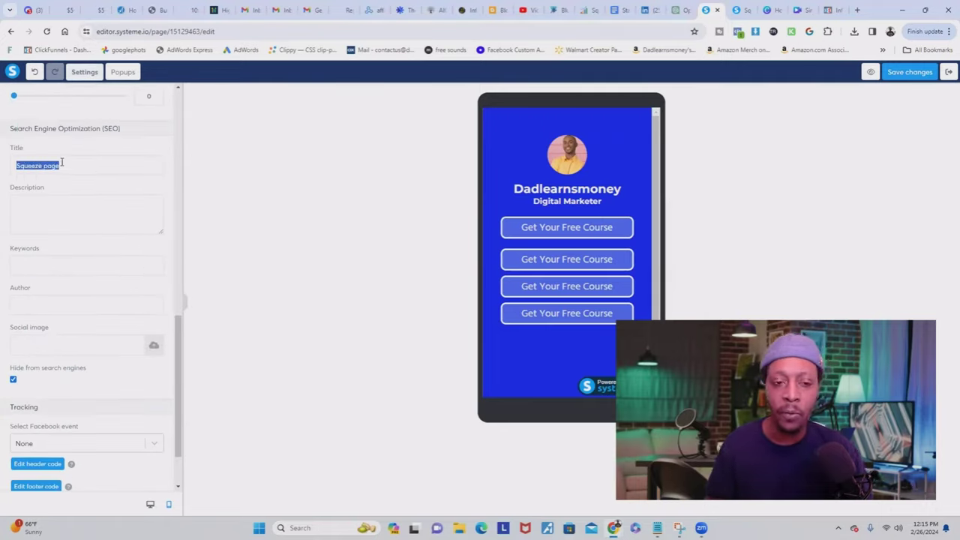
text(D)
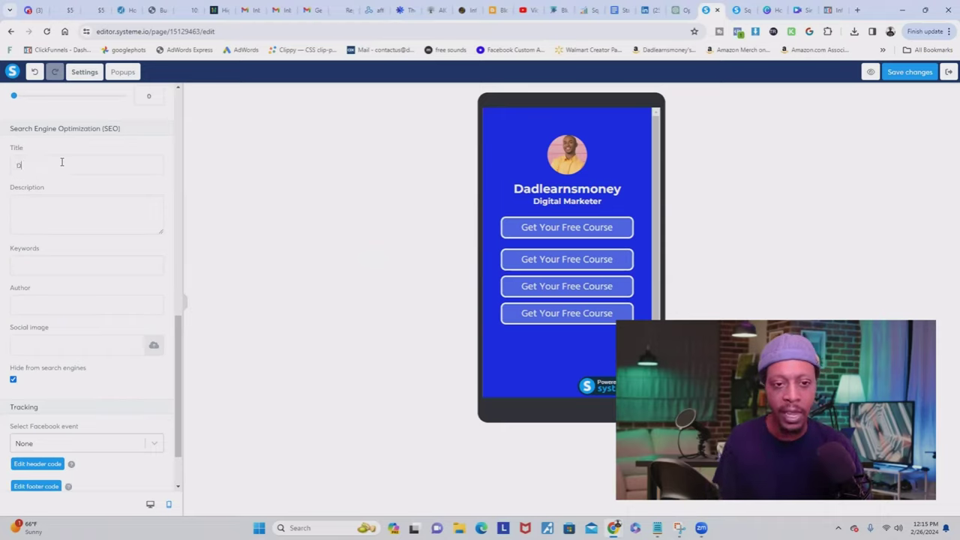
text(adlearnsmoney)
Step: Review the SEO description, keywords and author fields
click(9, 210)
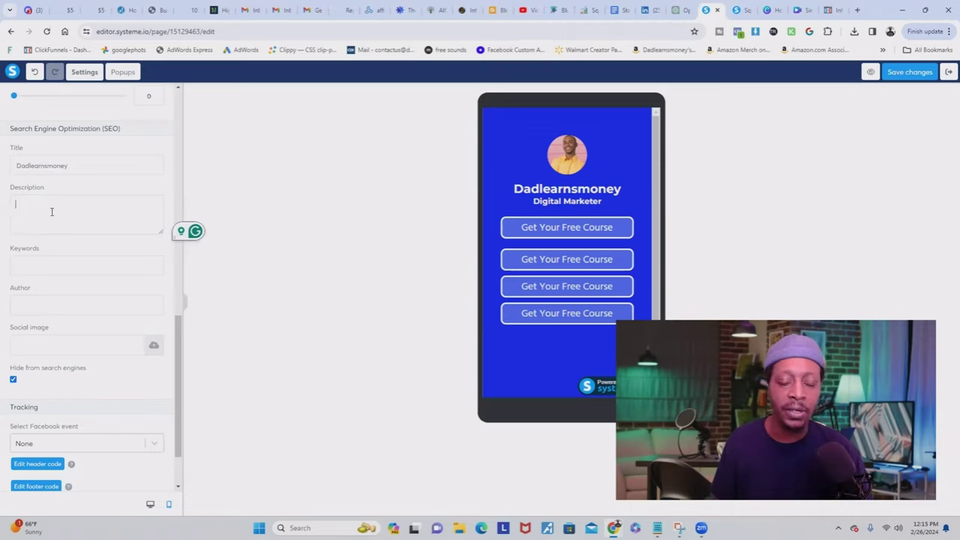
click(44, 265)
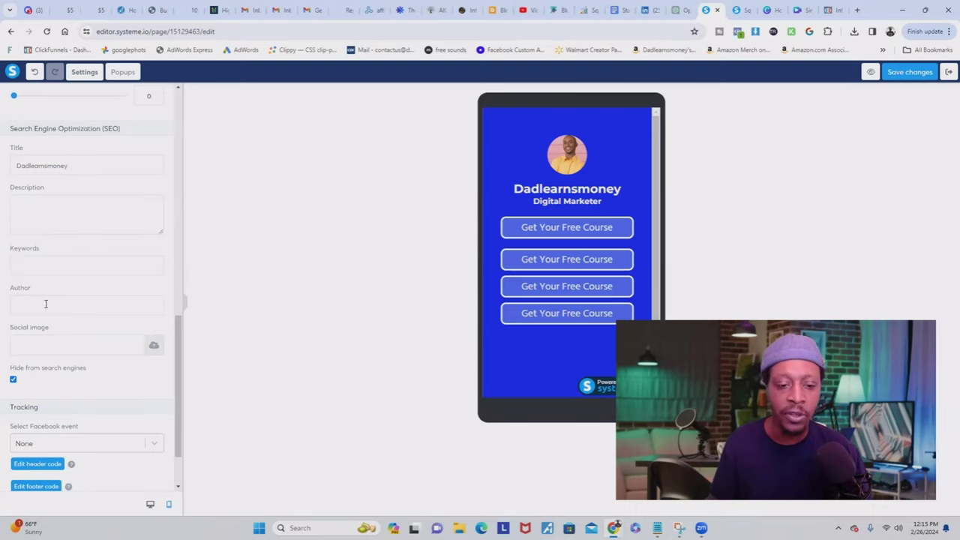
scroll(46, 304, down, 1)
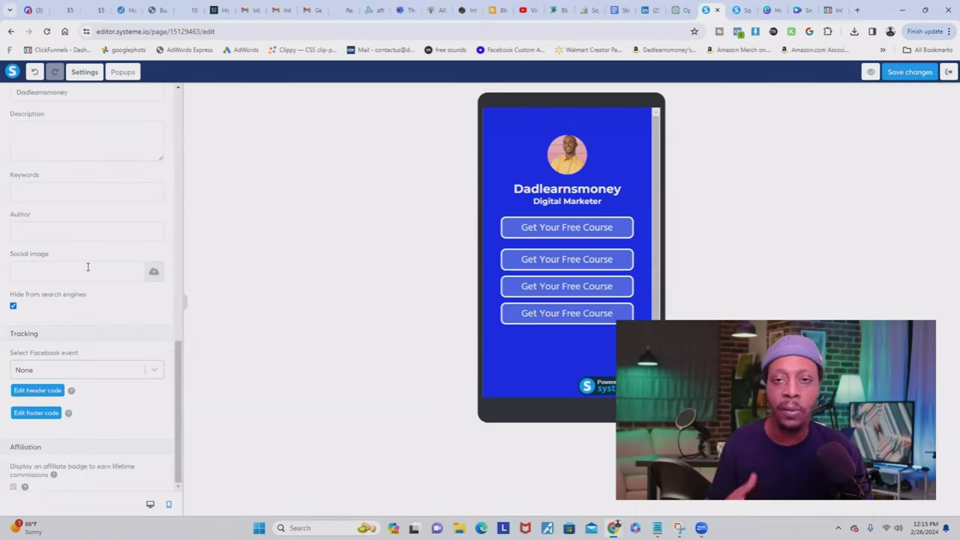
key(Tab)
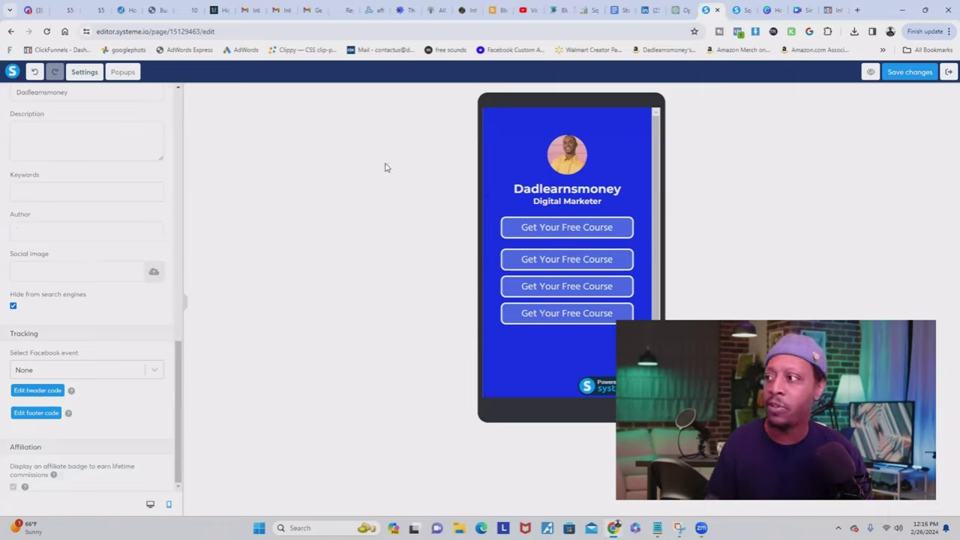
Step: Exit the page editor and confirm Leave in the Leave site? dialog
click(949, 72)
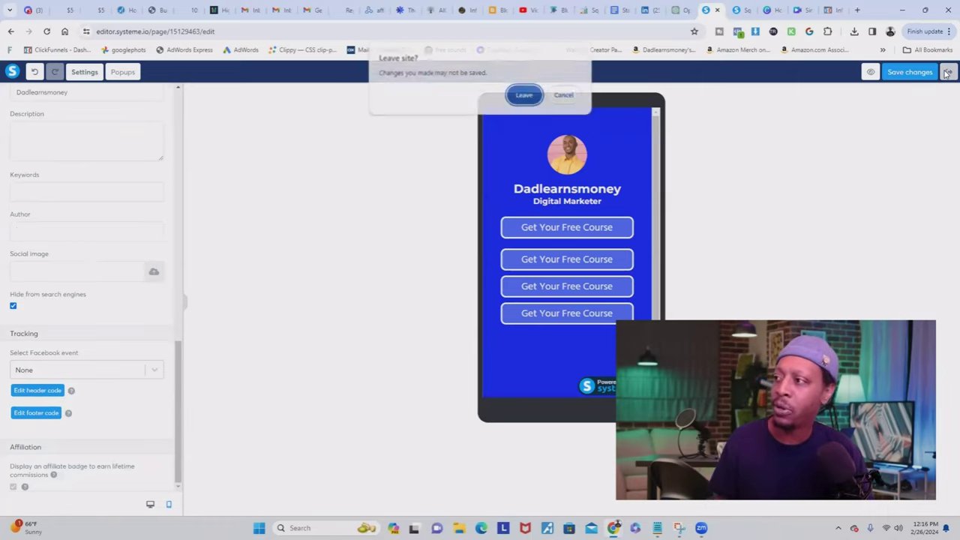
click(524, 95)
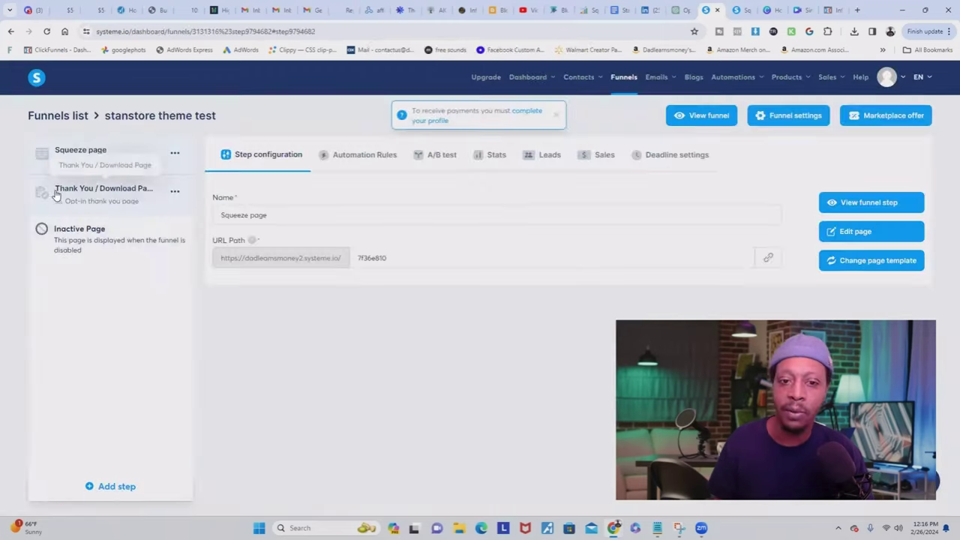